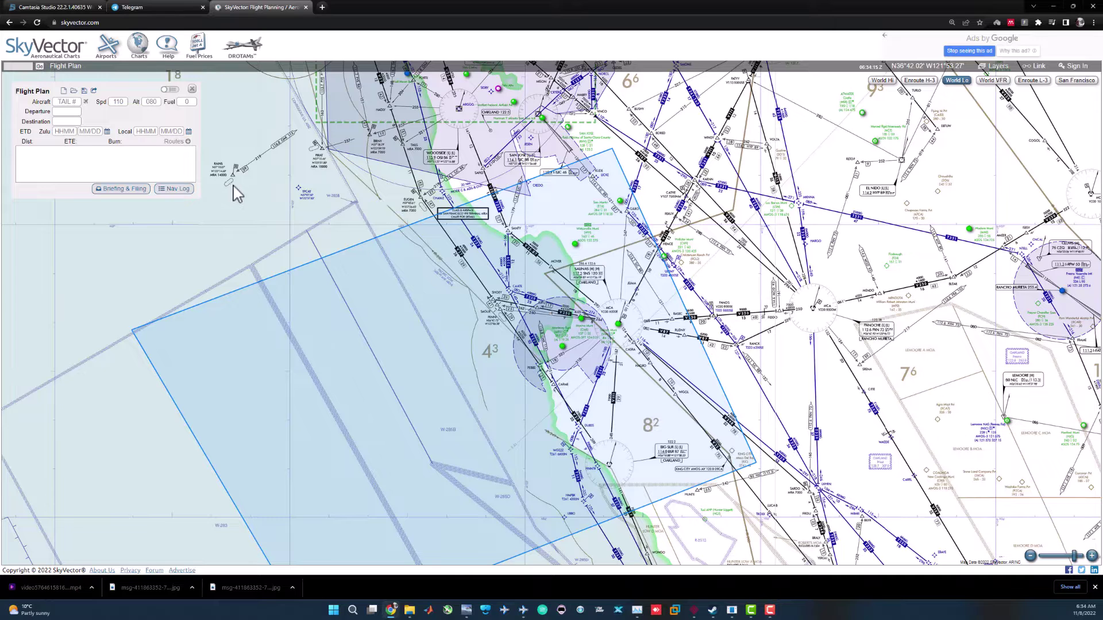
Zoom the chart out and enter KSAN as departure and KLAX as destination
left_click(297, 220)
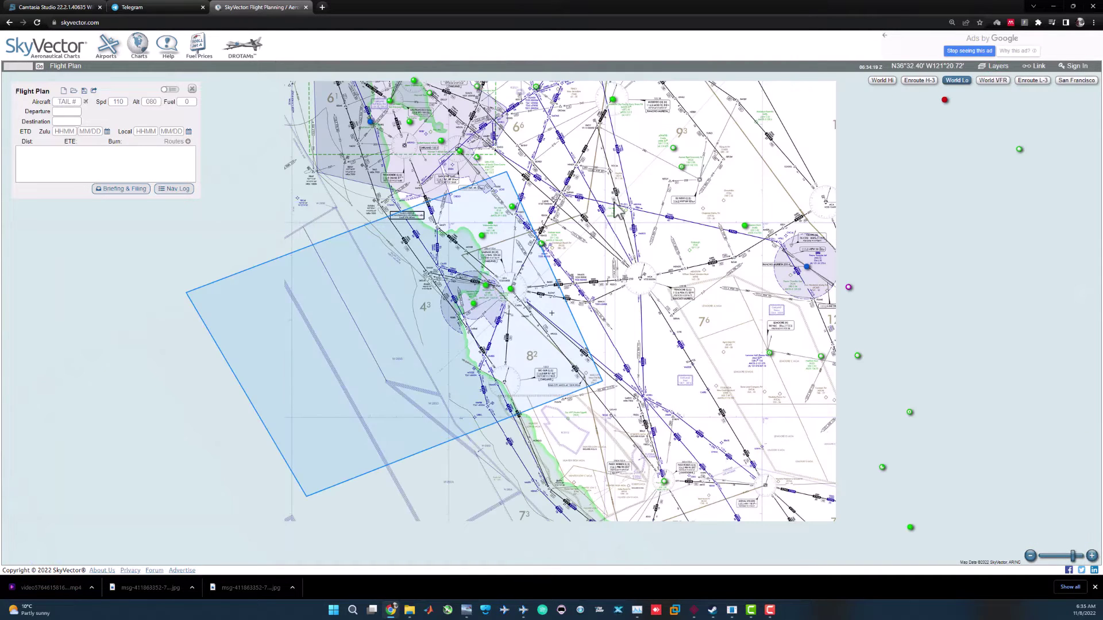
left_click(76, 111)
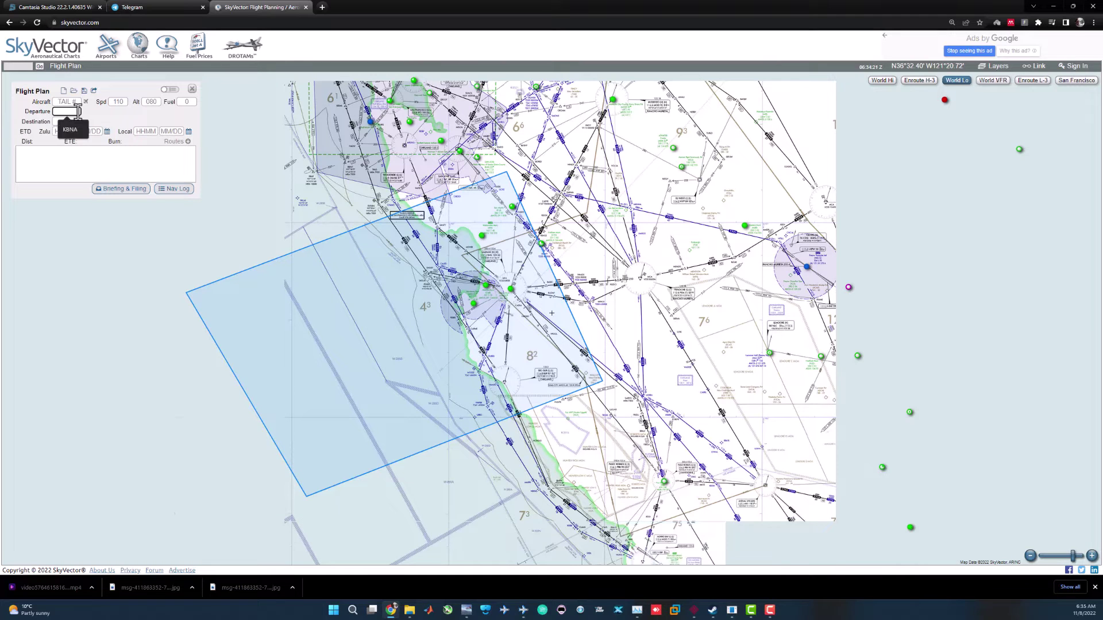
type("KSAN")
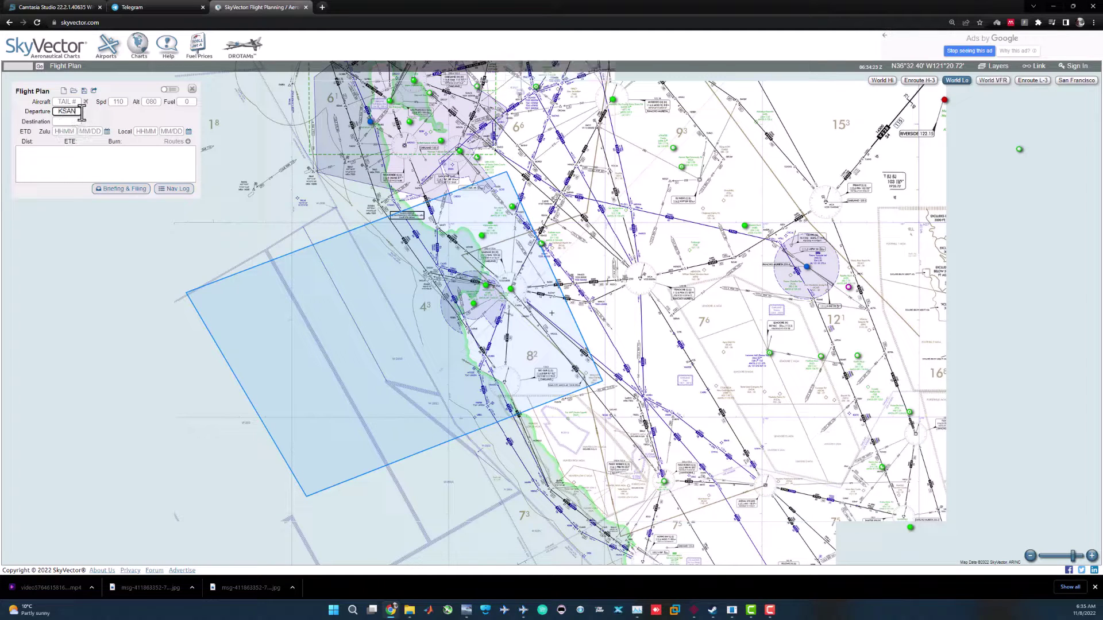
key("Tab")
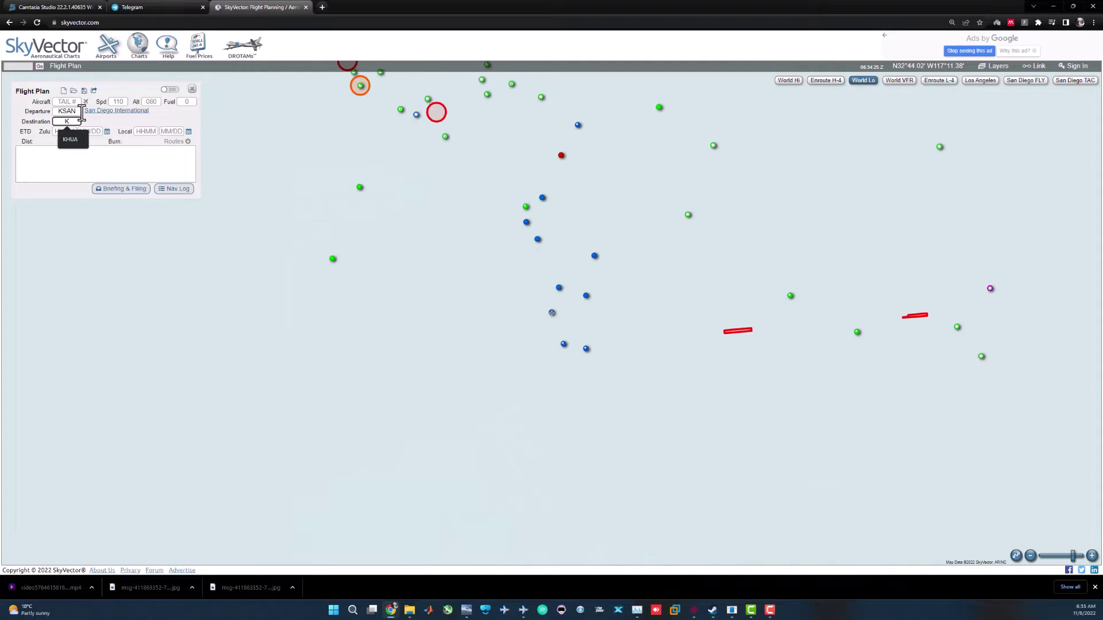
type("KLAX")
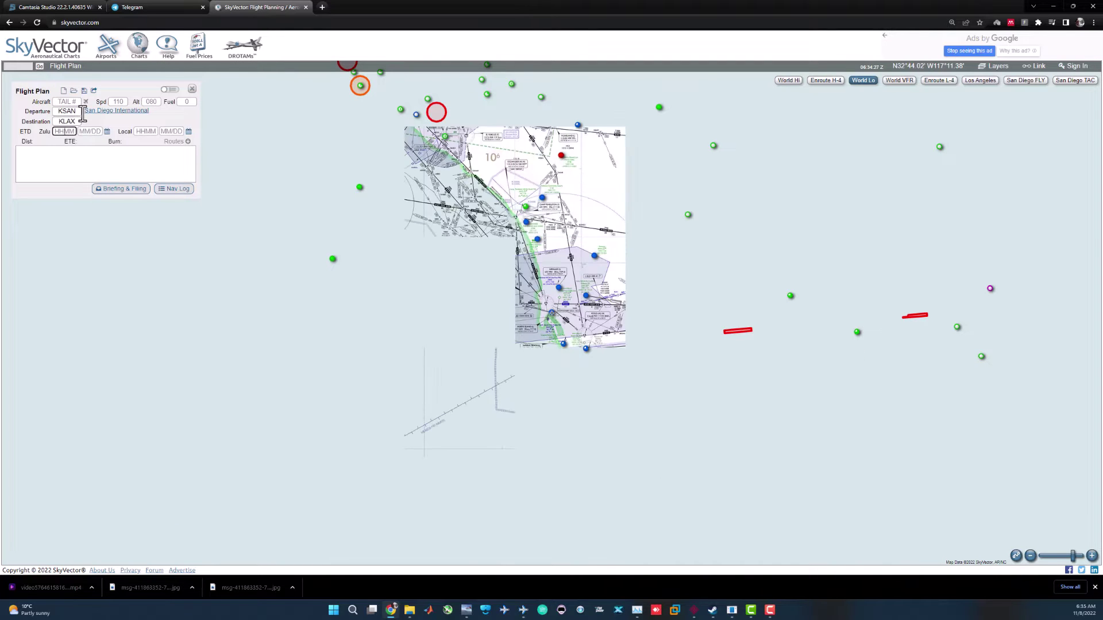
key("Tab")
Choose the suggested OCN V23 SLI route and pan the chart to centre it
mouse_move(92, 120)
left_click(60, 158)
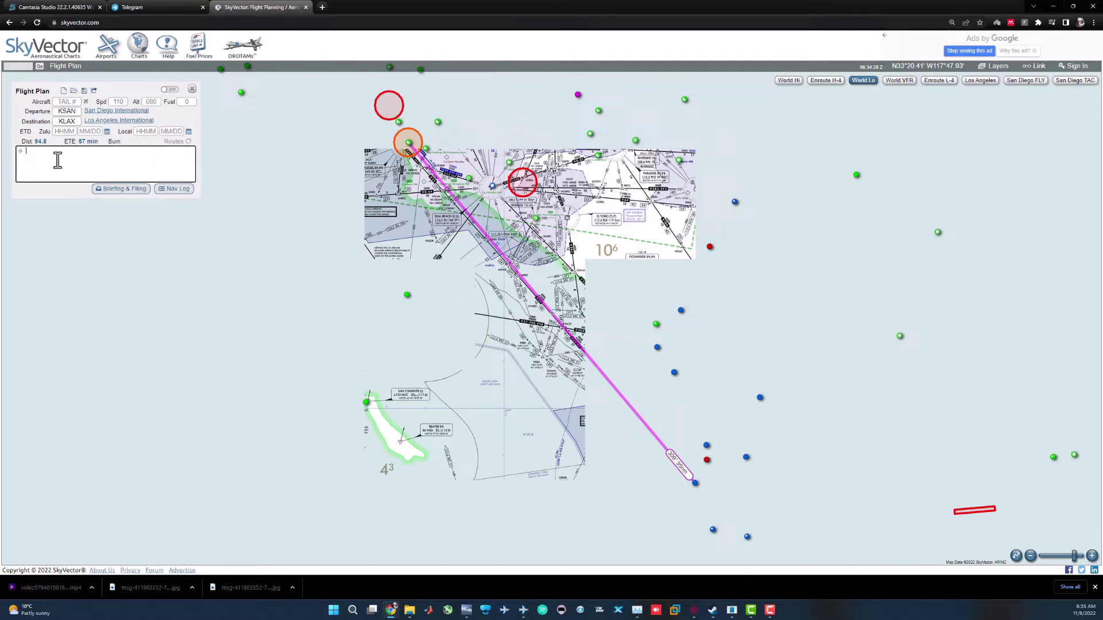
mouse_move(128, 113)
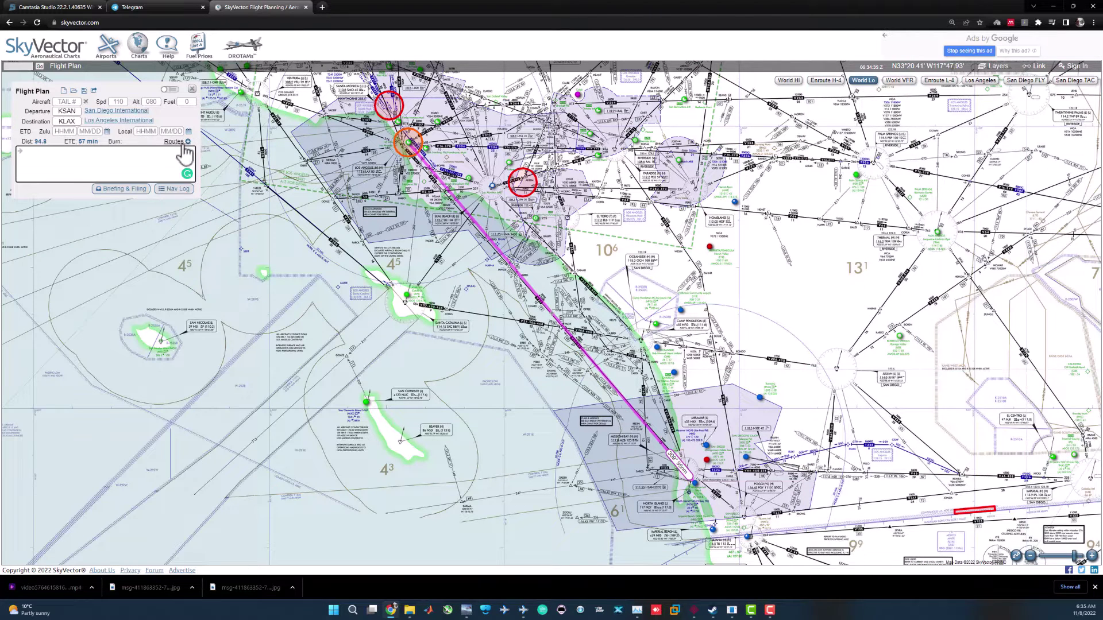
left_click(184, 146)
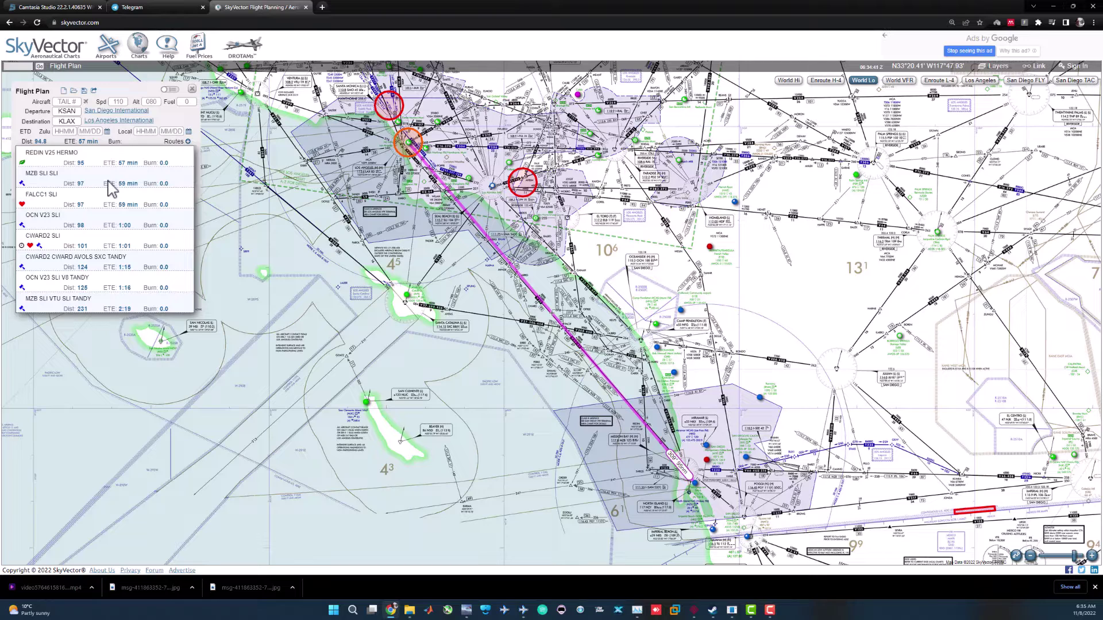
left_click(110, 225)
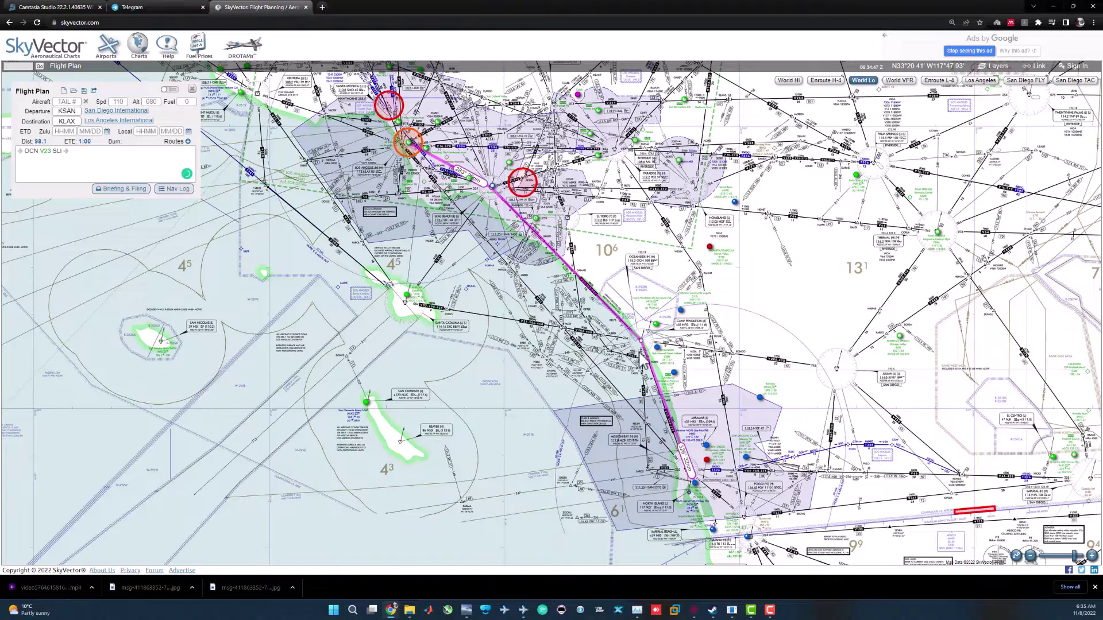
left_click_drag(506, 382, 439, 354)
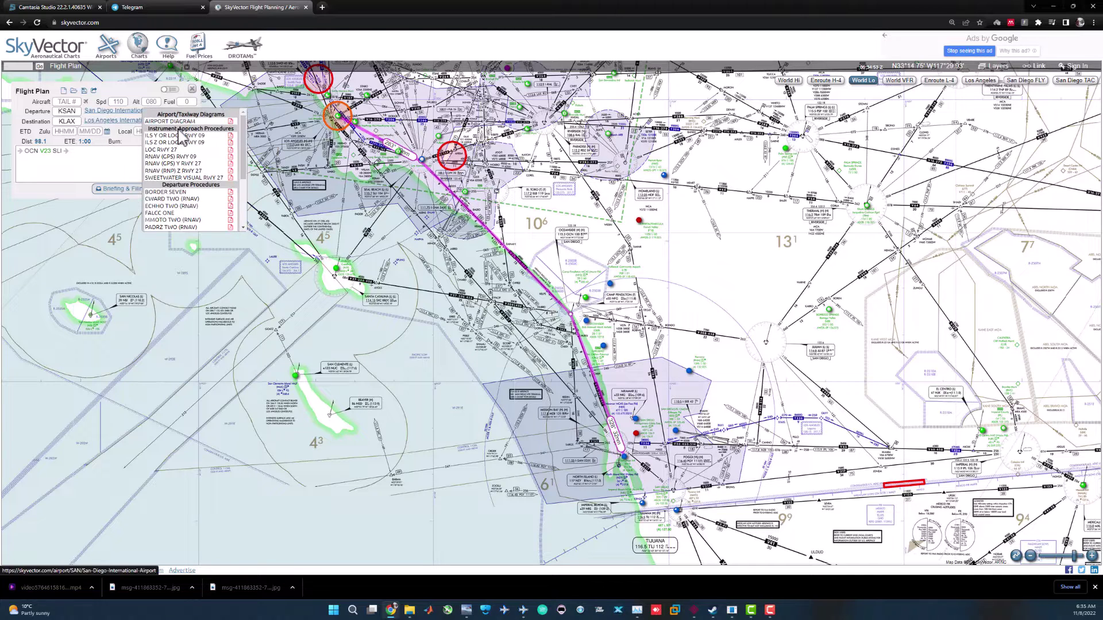
left_click(172, 122)
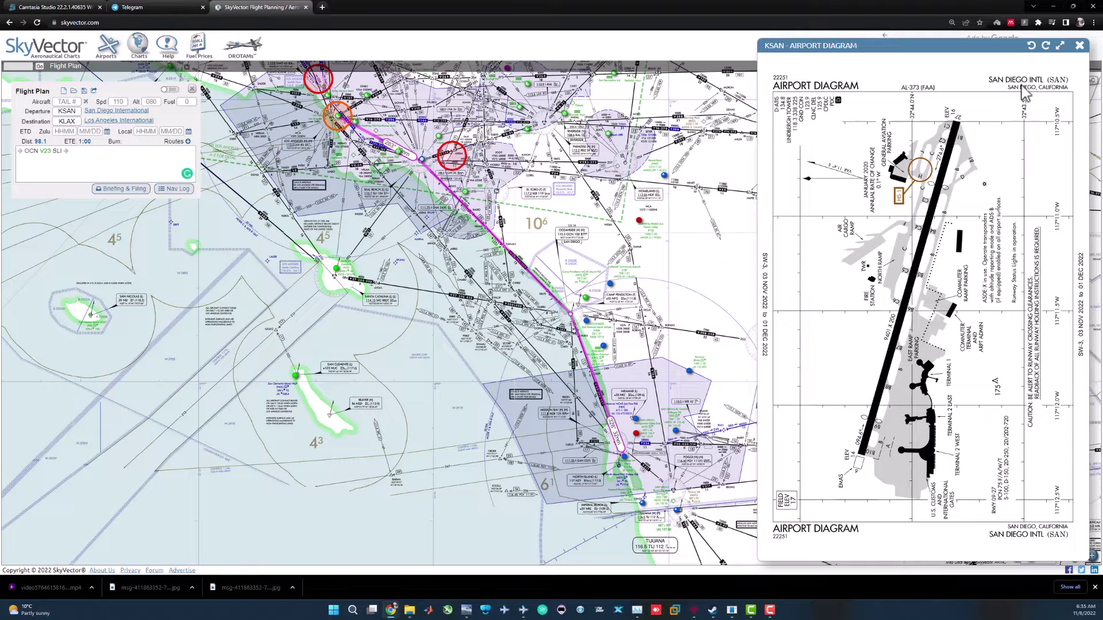
left_click(1079, 46)
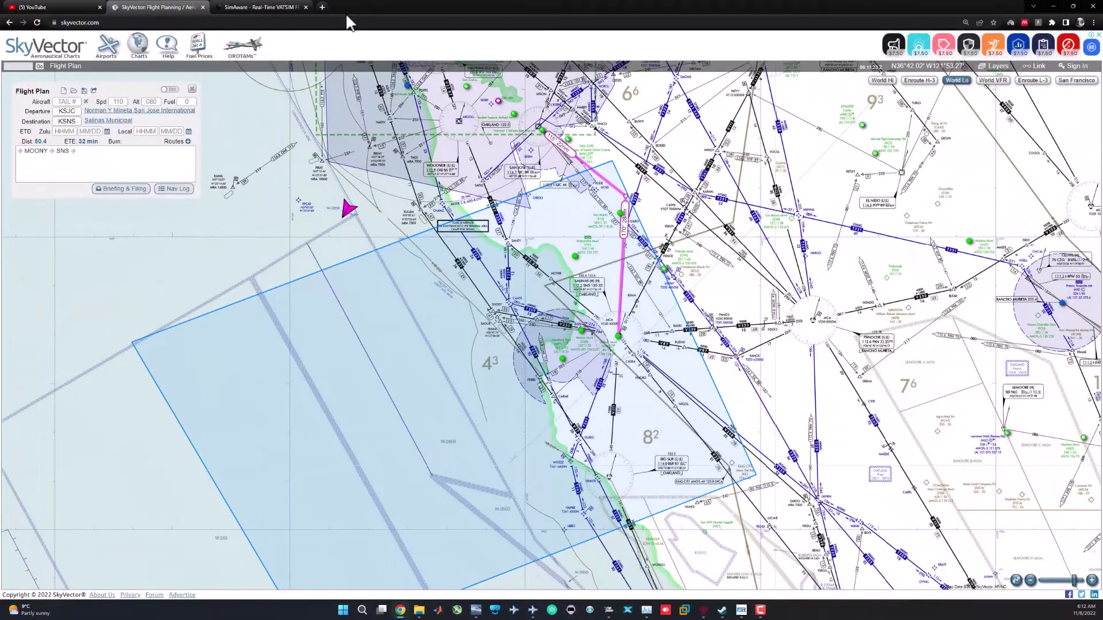
In a new tab, search Google for 'msfs moving map skyvector'
key("ctrl+t")
type("msfs movin")
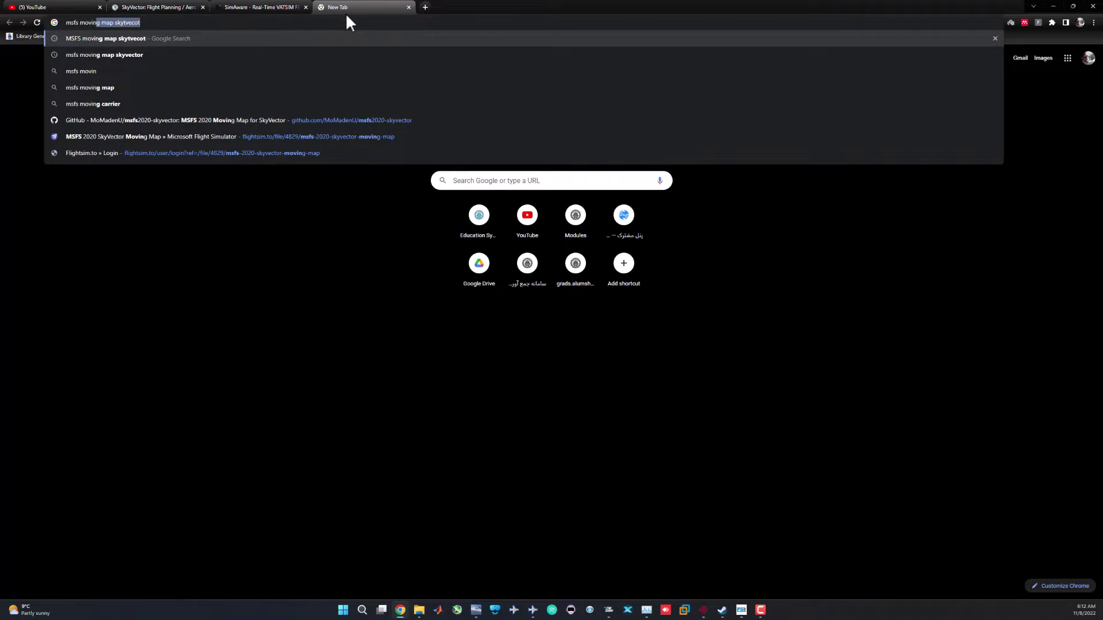
key("Right")
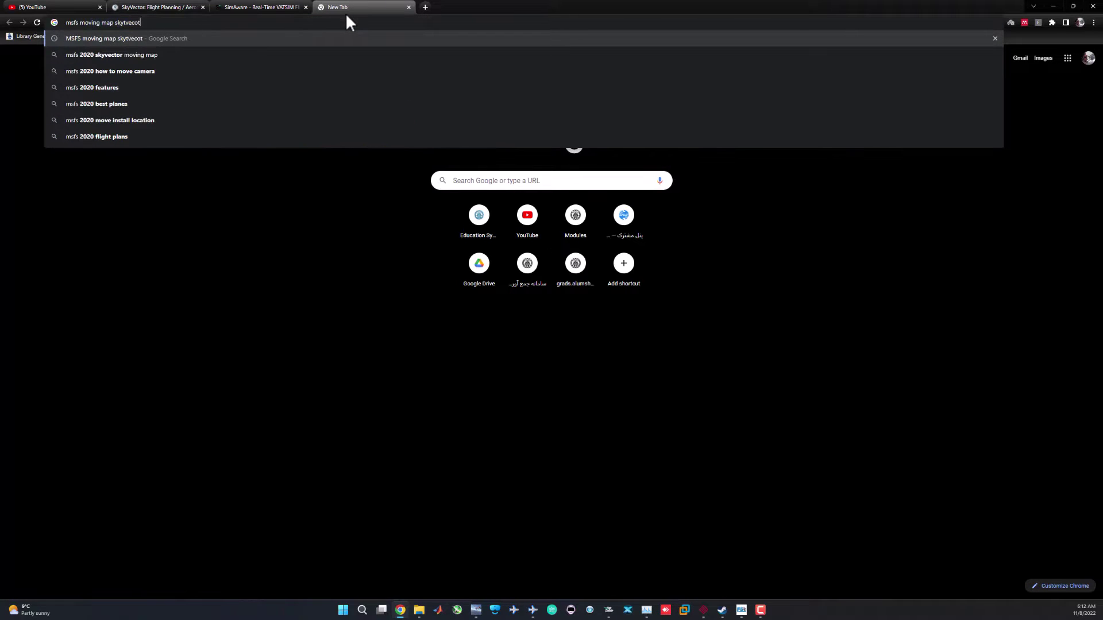
key("BackSpace")
key("BackSpace")
type("tor")
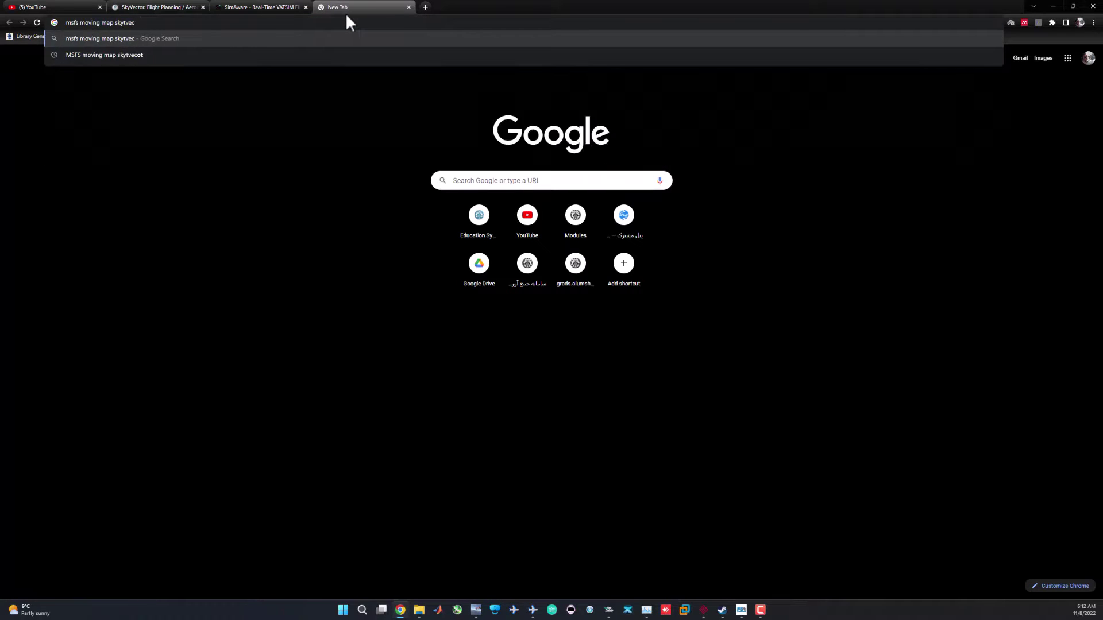
key("Return")
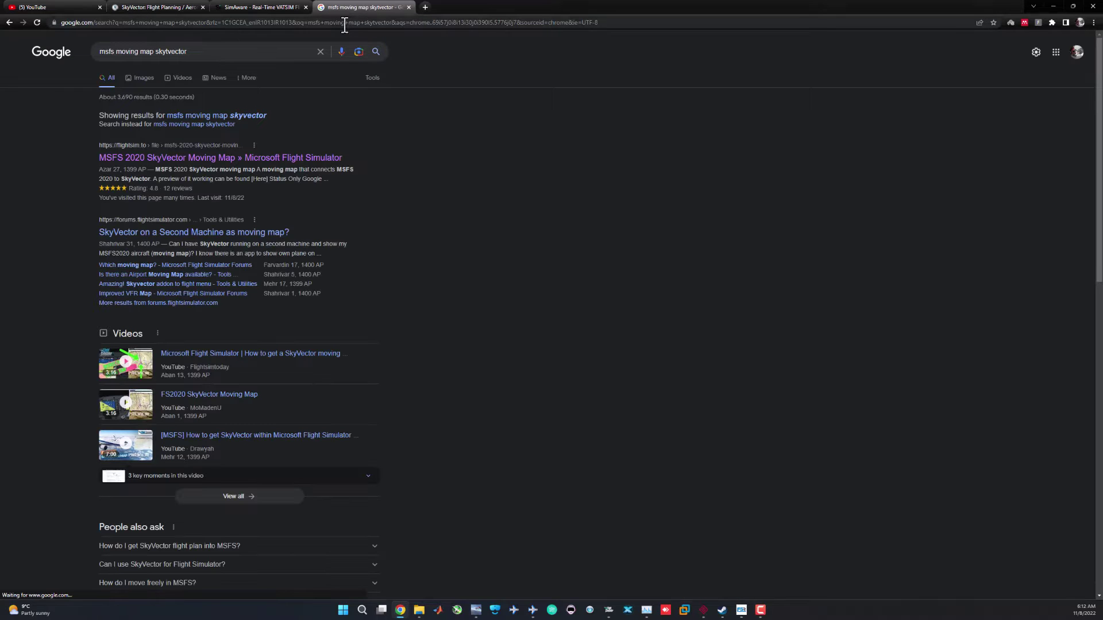
Open the MSFS 2020 SkyVector Moving Map page and check its version and Last Updated date
left_click(190, 159)
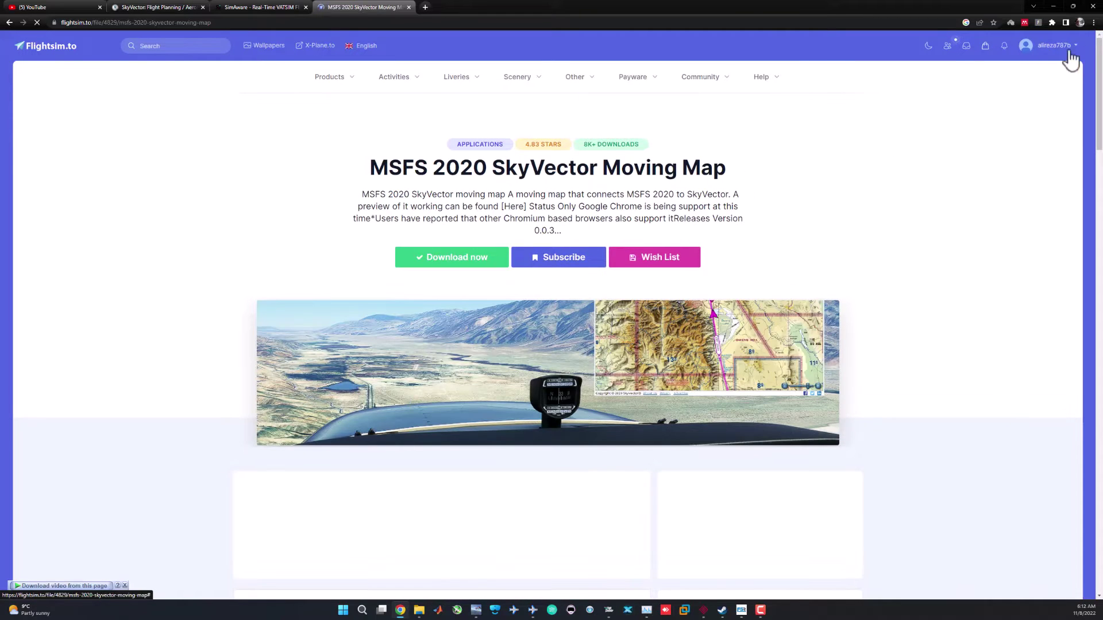
left_click_drag(534, 231, 552, 229)
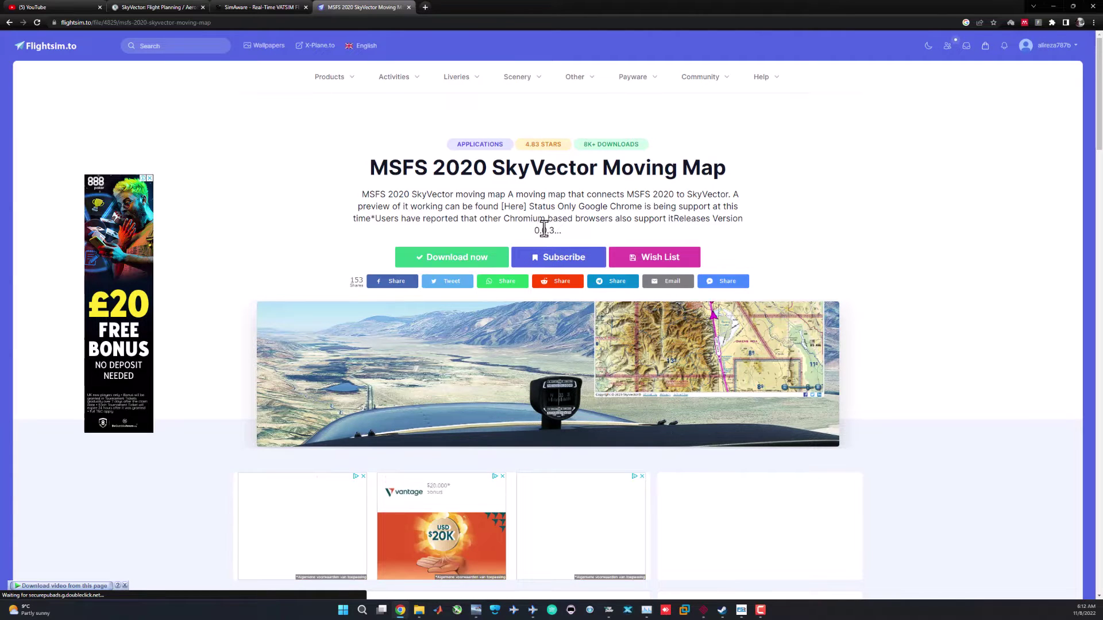
scroll(547, 241, "down", 5)
scroll(549, 305, "down", 9)
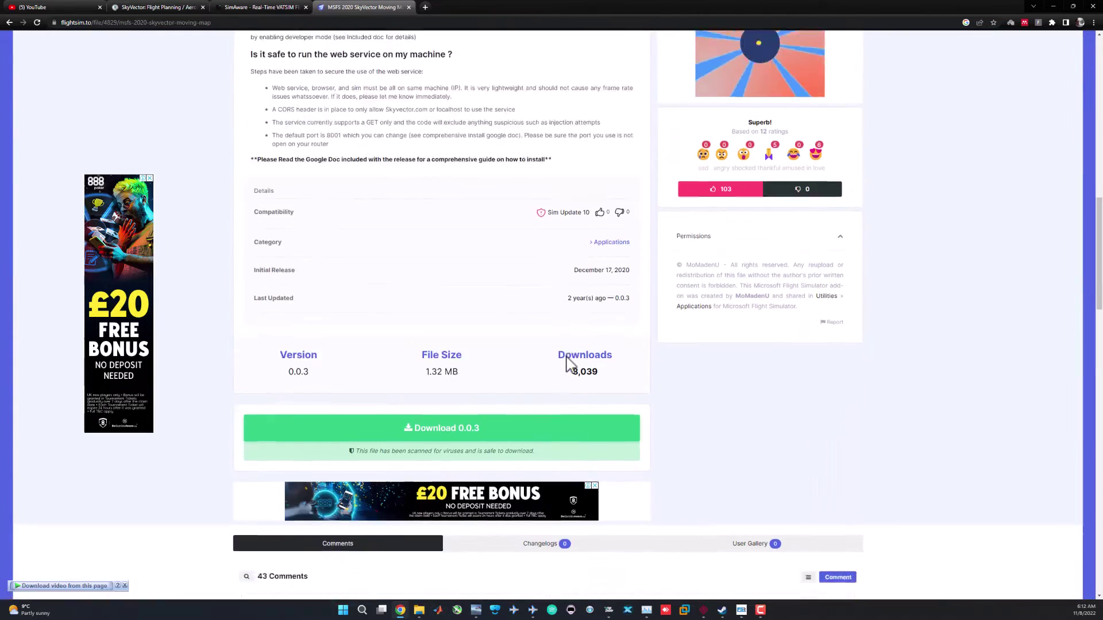
left_click_drag(569, 293, 616, 296)
scroll(573, 264, "up", 9)
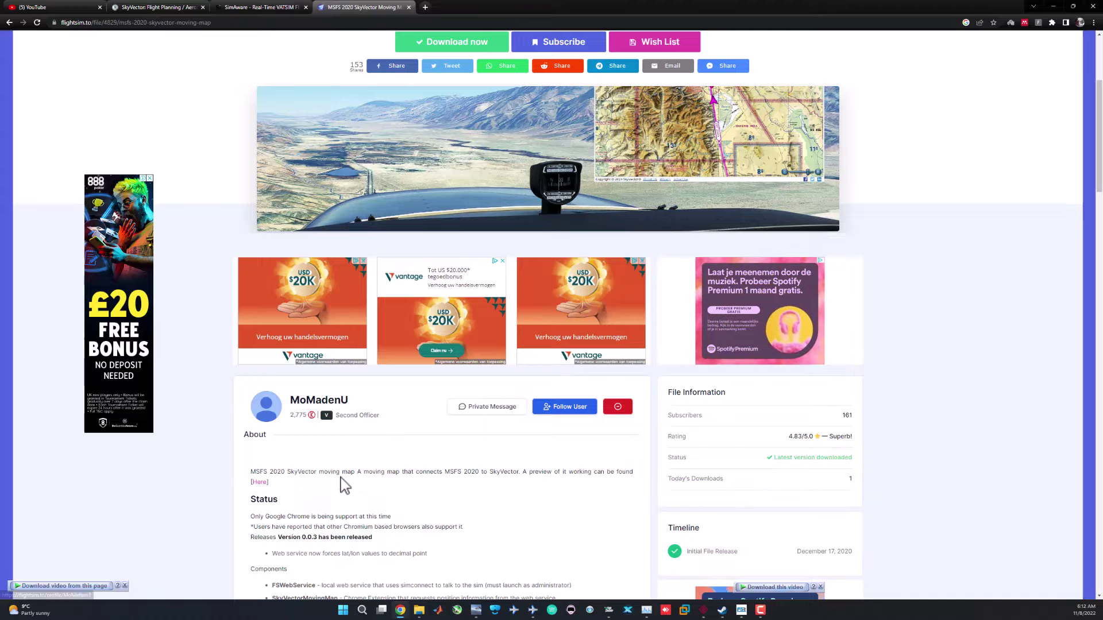
Follow the author, subscribe to the add-on, and start its download countdown
left_click(557, 411)
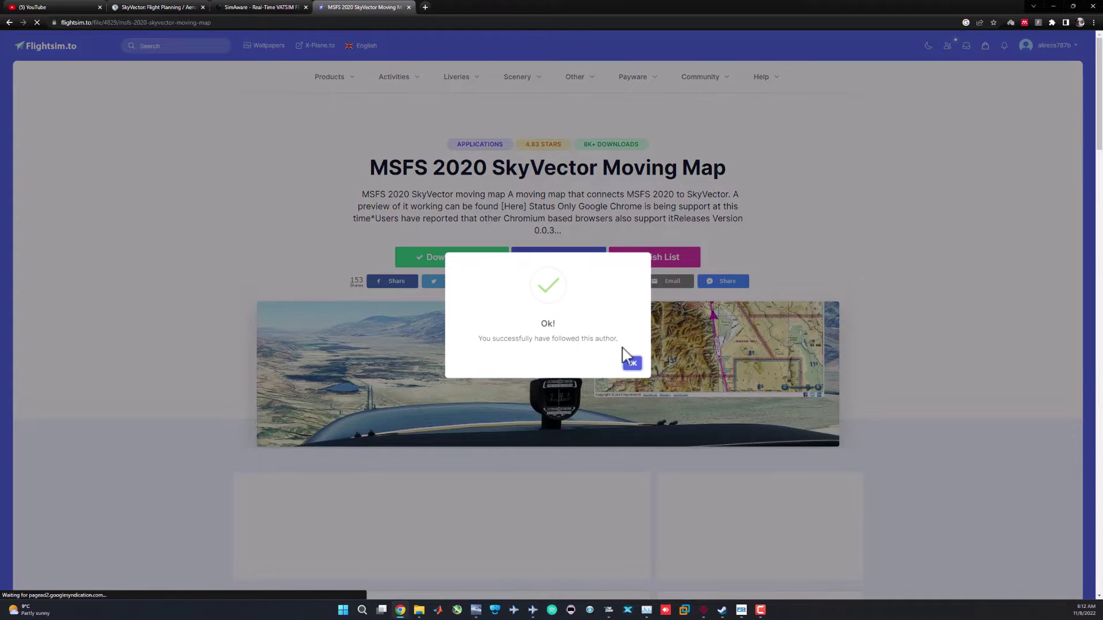
left_click(632, 363)
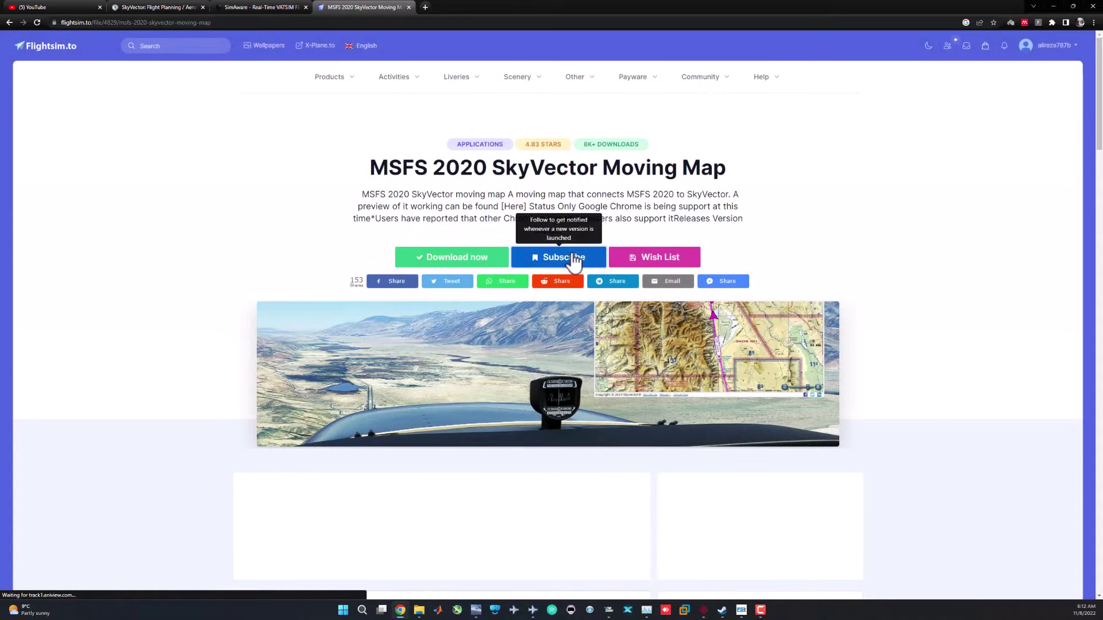
left_click(574, 259)
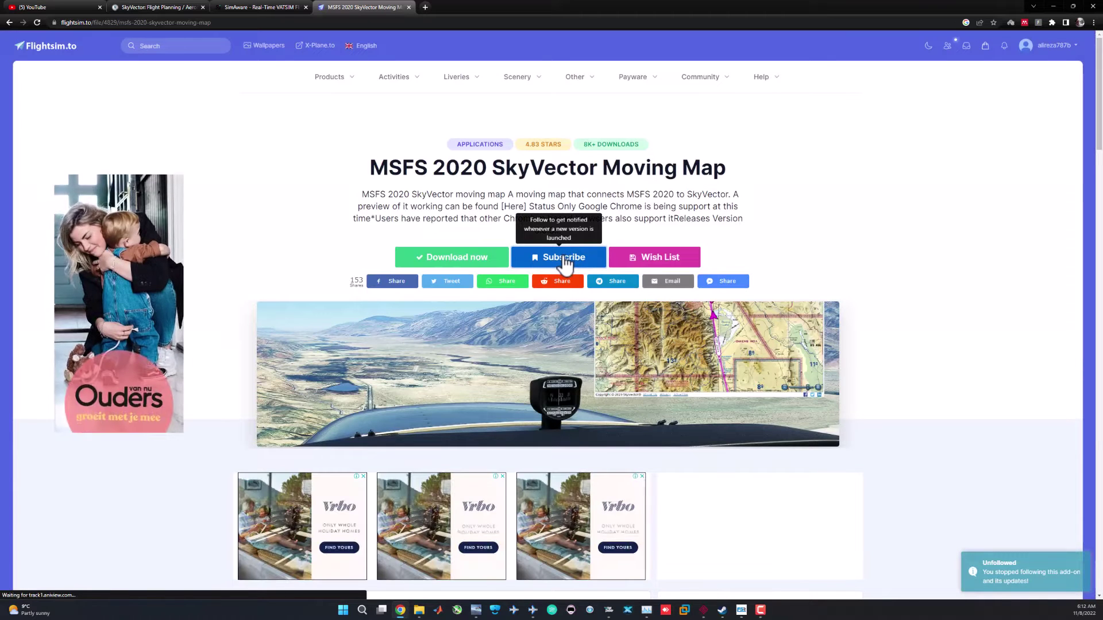
left_click(566, 262)
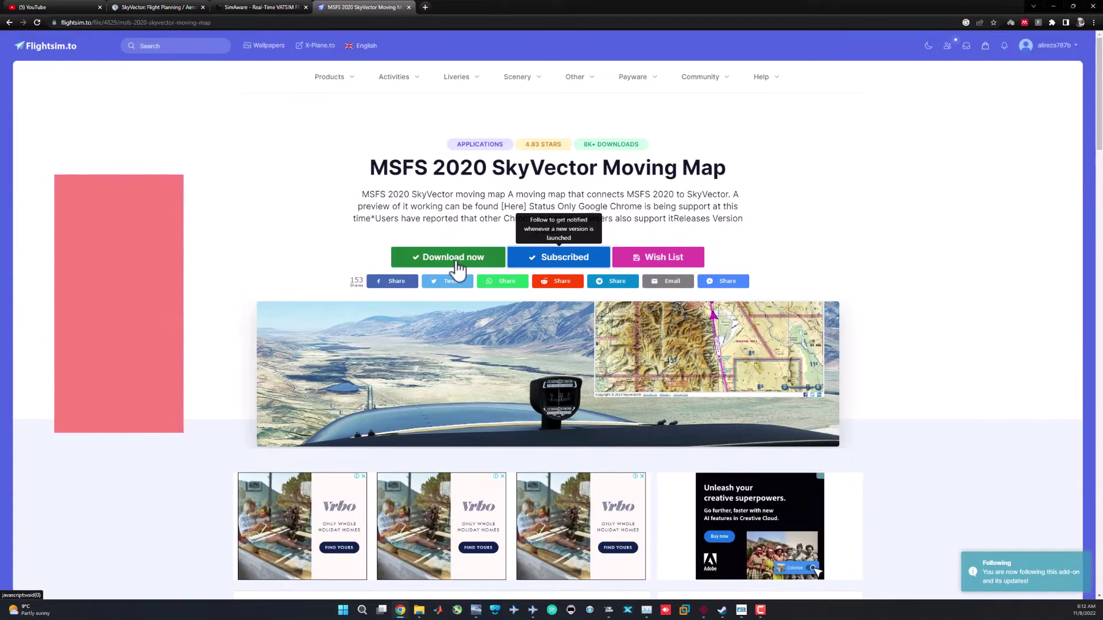
left_click(455, 262)
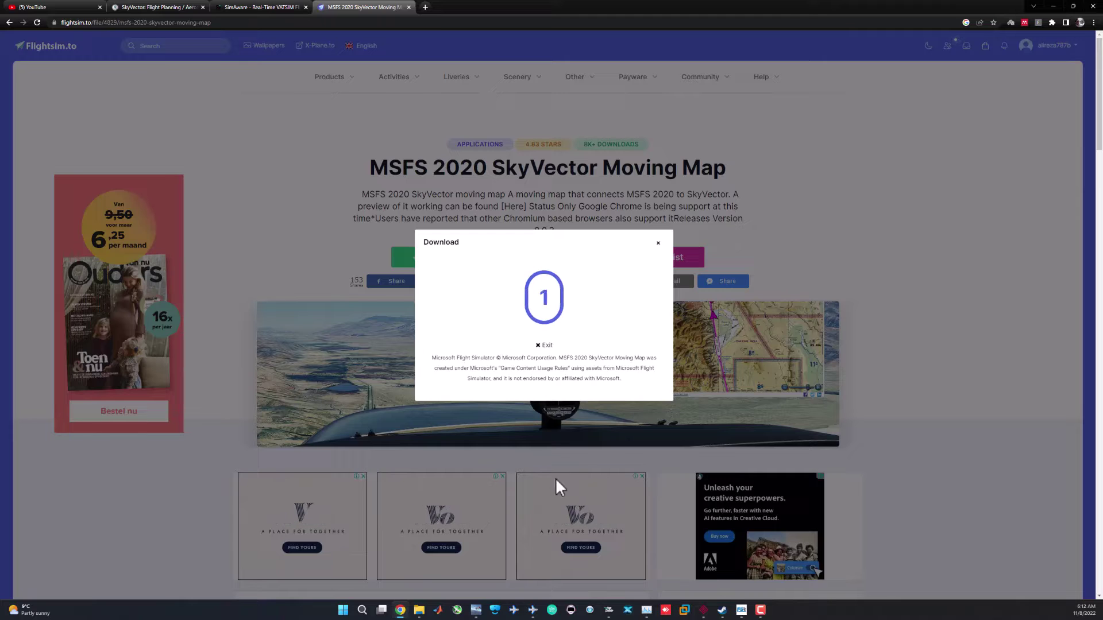
Download the SkyVector Moving Map file and centre the download-complete window
left_click(533, 304)
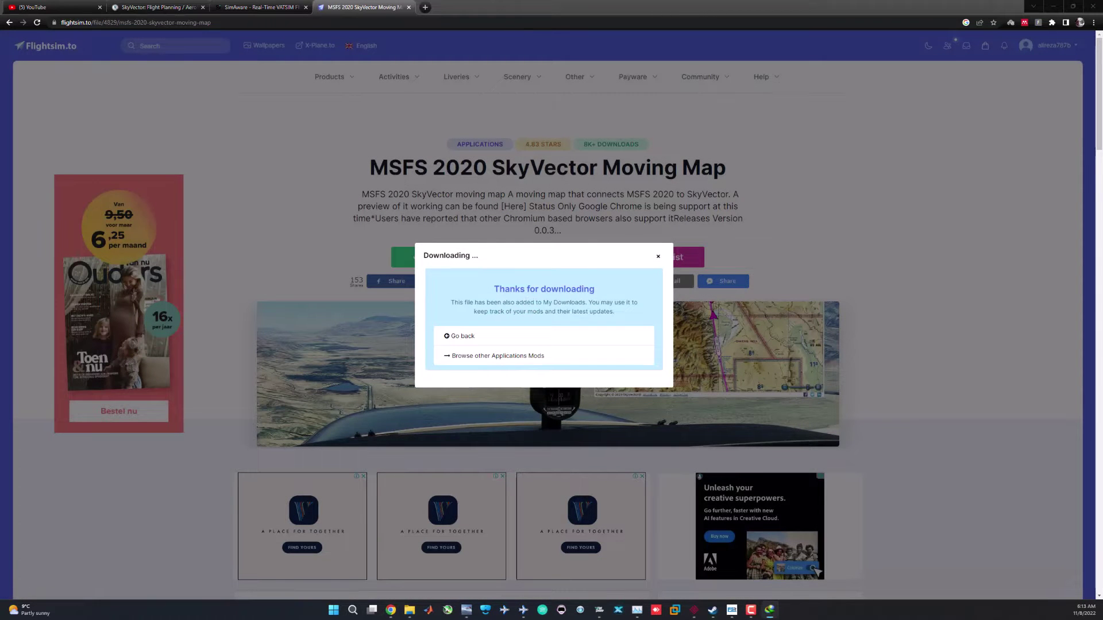
left_click_drag(270, 247, 526, 233)
Open the downloaded zip's FSWebService folder and select the SimConnect files
left_click(474, 310)
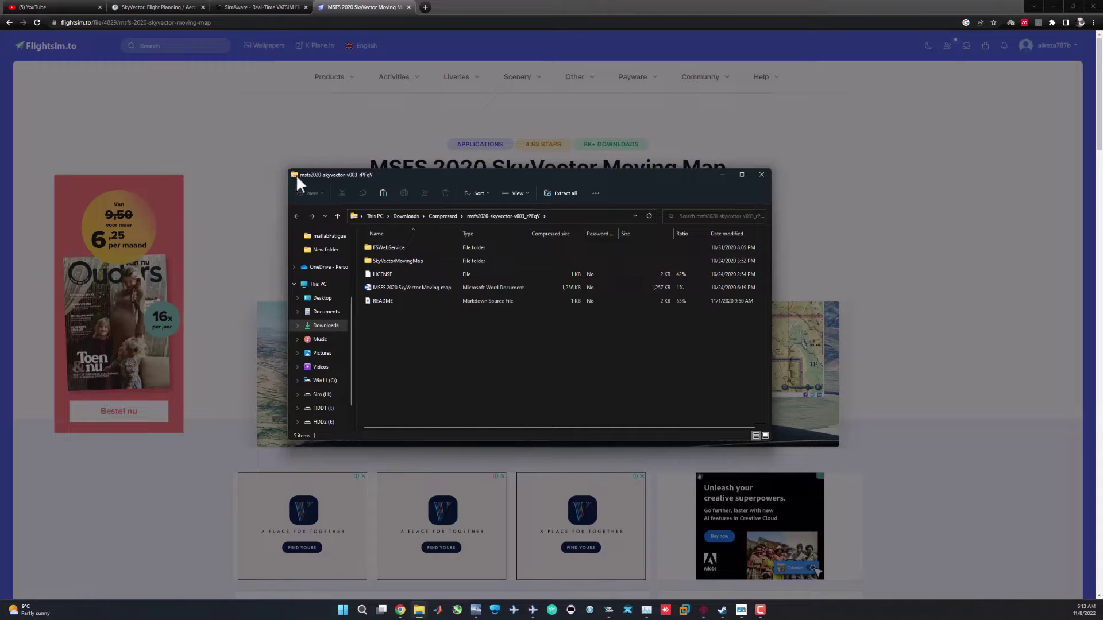
double_click(385, 245)
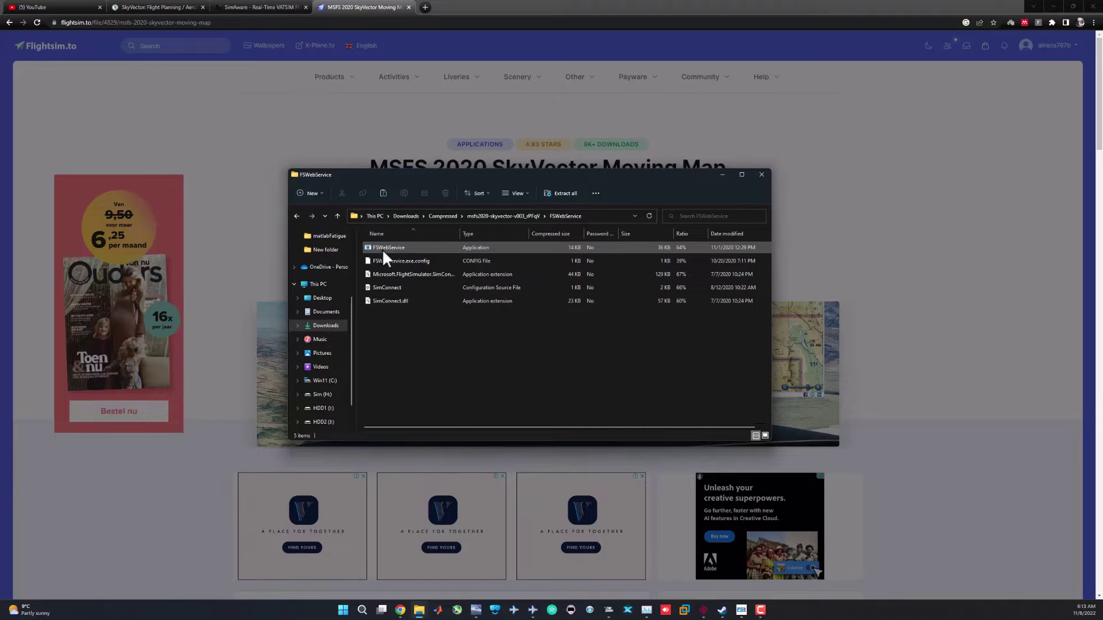
left_click_drag(413, 328, 484, 238)
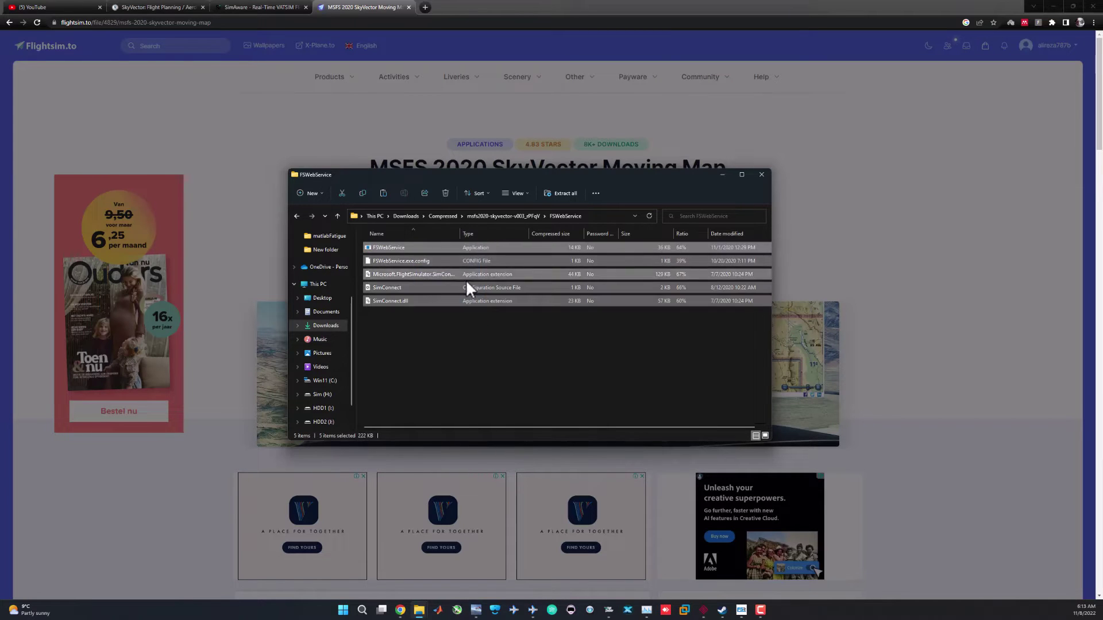
left_click(449, 339)
left_click_drag(398, 324, 417, 285)
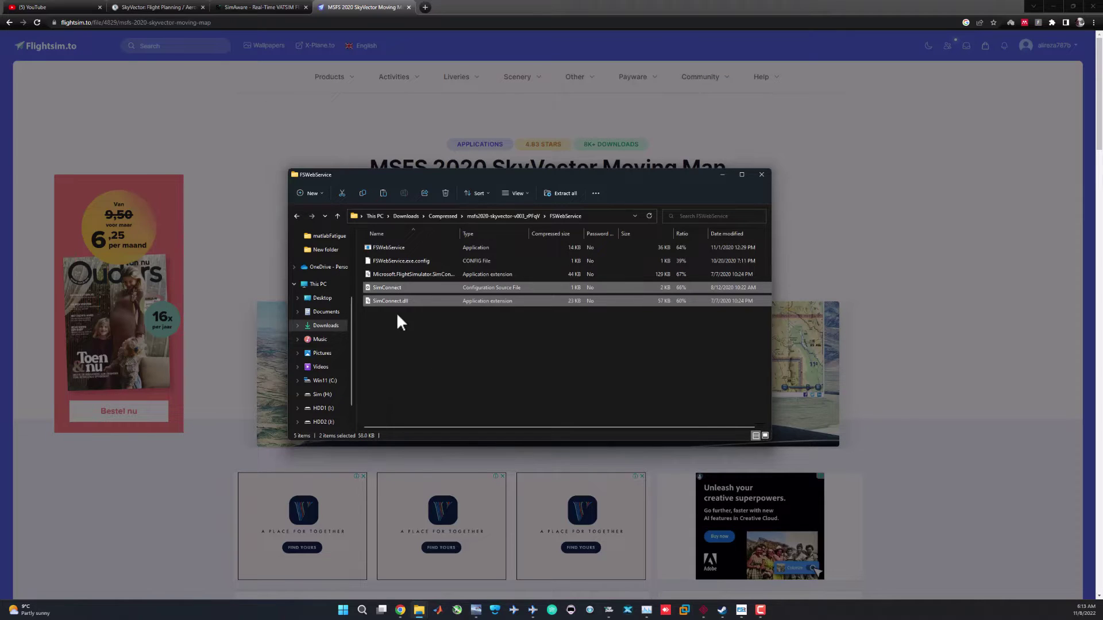
Inspect moving-map-content.js in the SkyVectorMovingMap folder, then return to the archive's folder
left_click(333, 213)
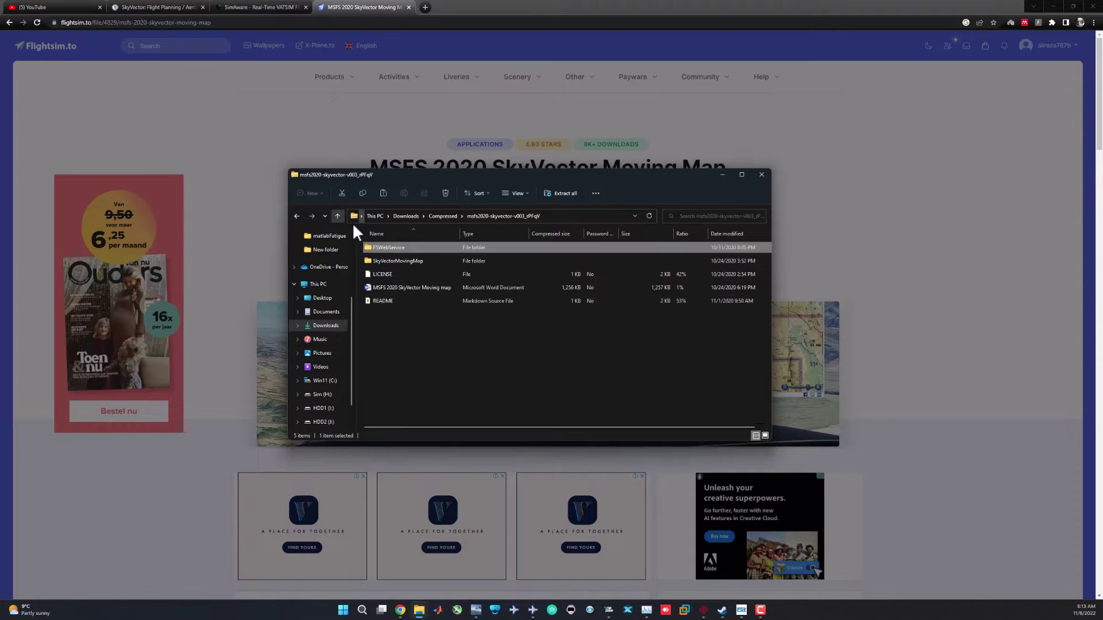
double_click(378, 260)
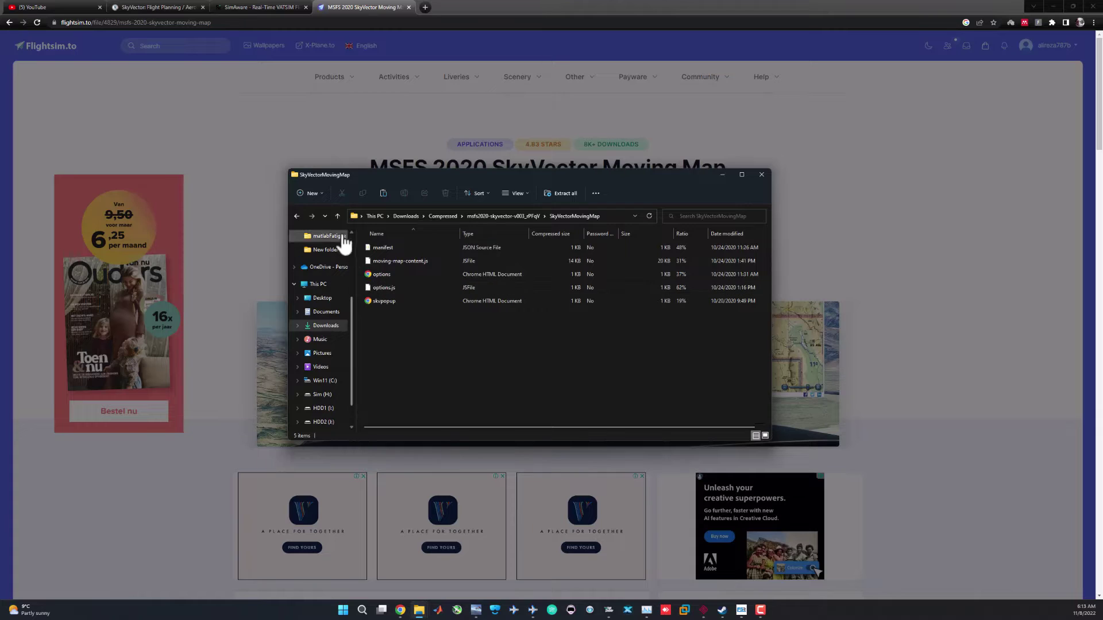
left_click(375, 260)
right_click(375, 261)
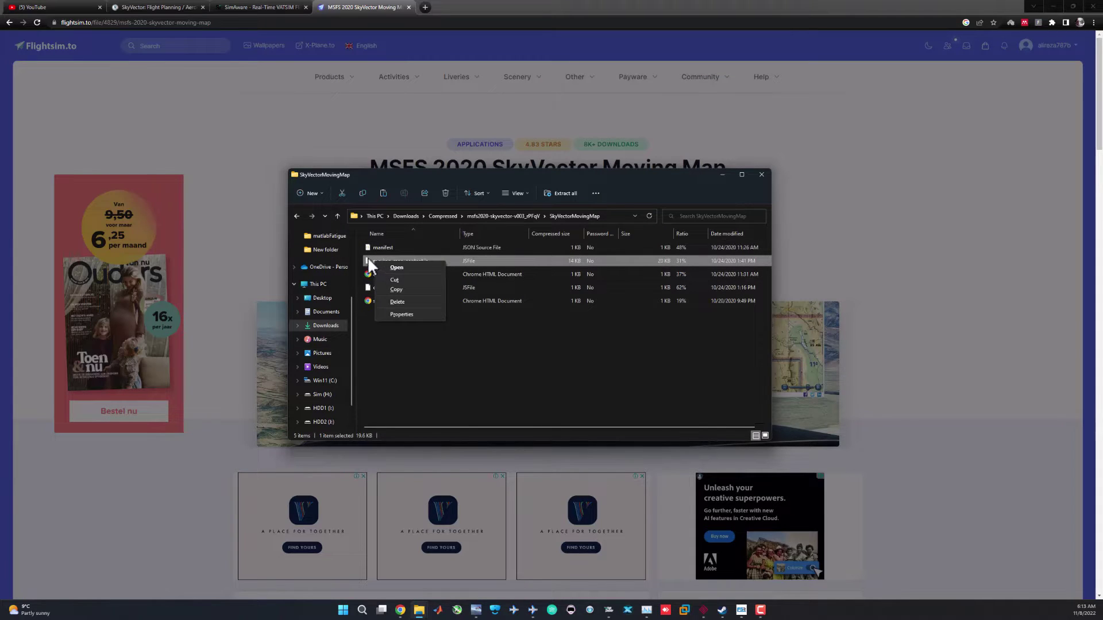
key("Escape")
left_click(338, 216)
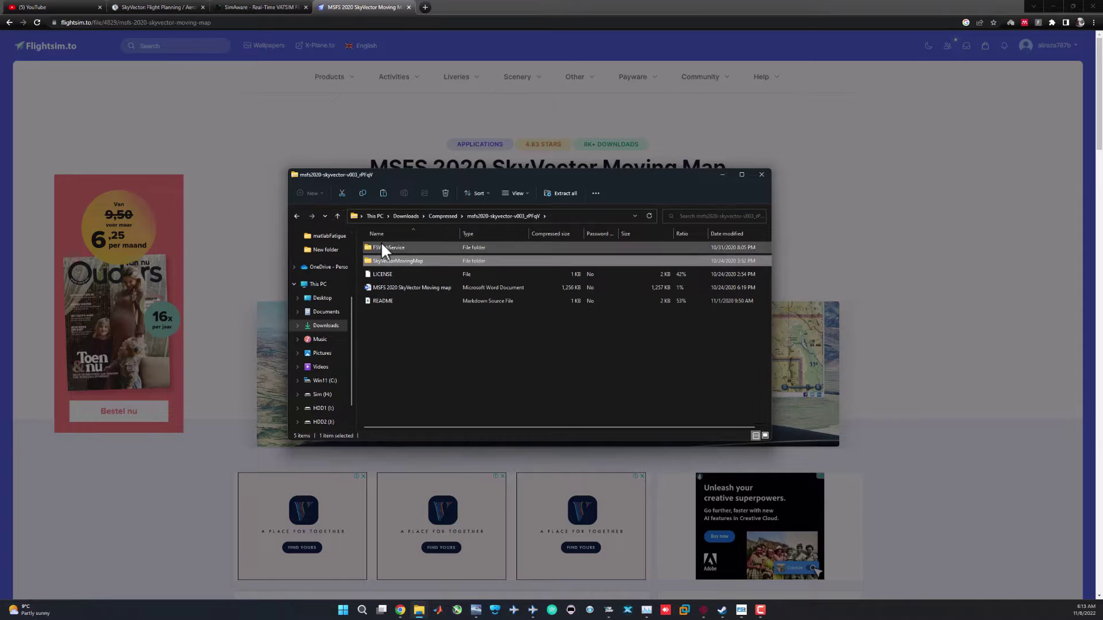
Extract all files from the msfs2020-skyvector zip in the Compressed folder
left_click(338, 216)
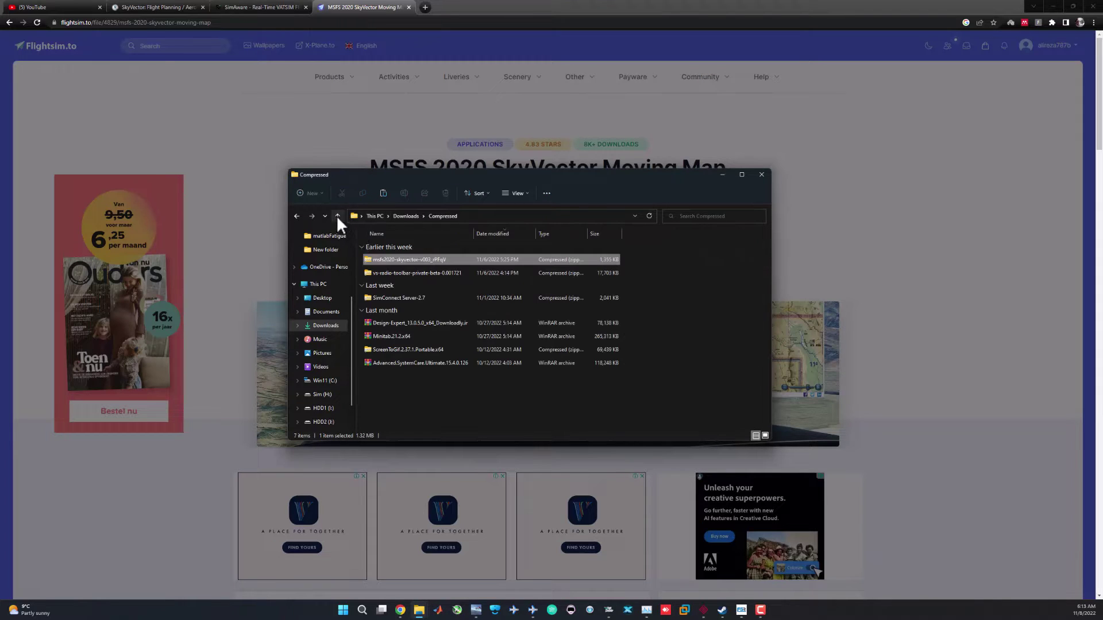
right_click(381, 257)
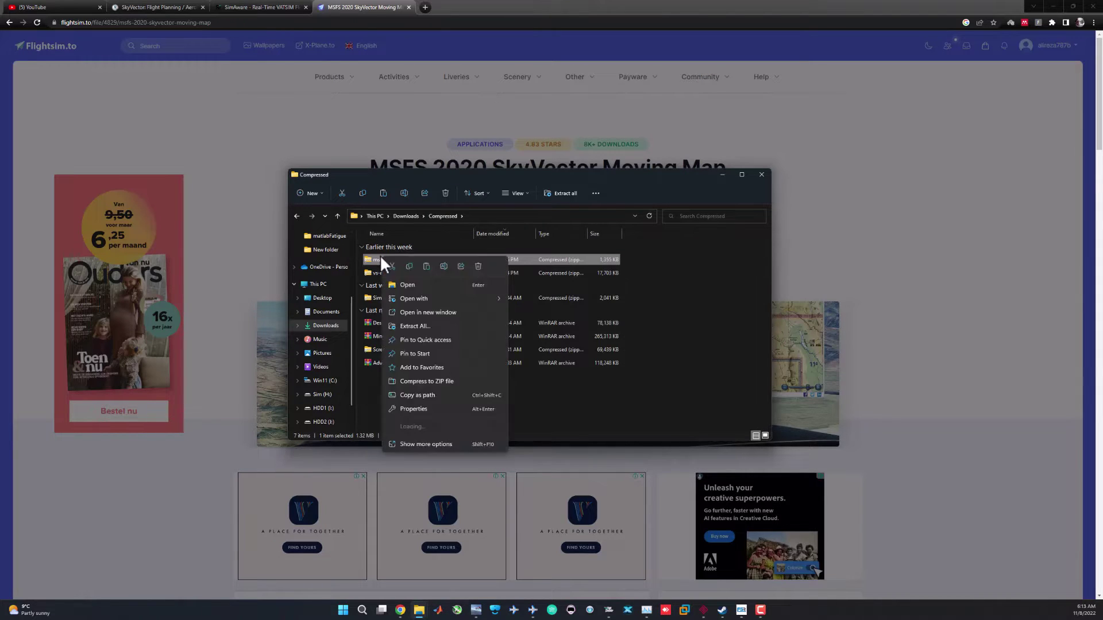
mouse_move(424, 426)
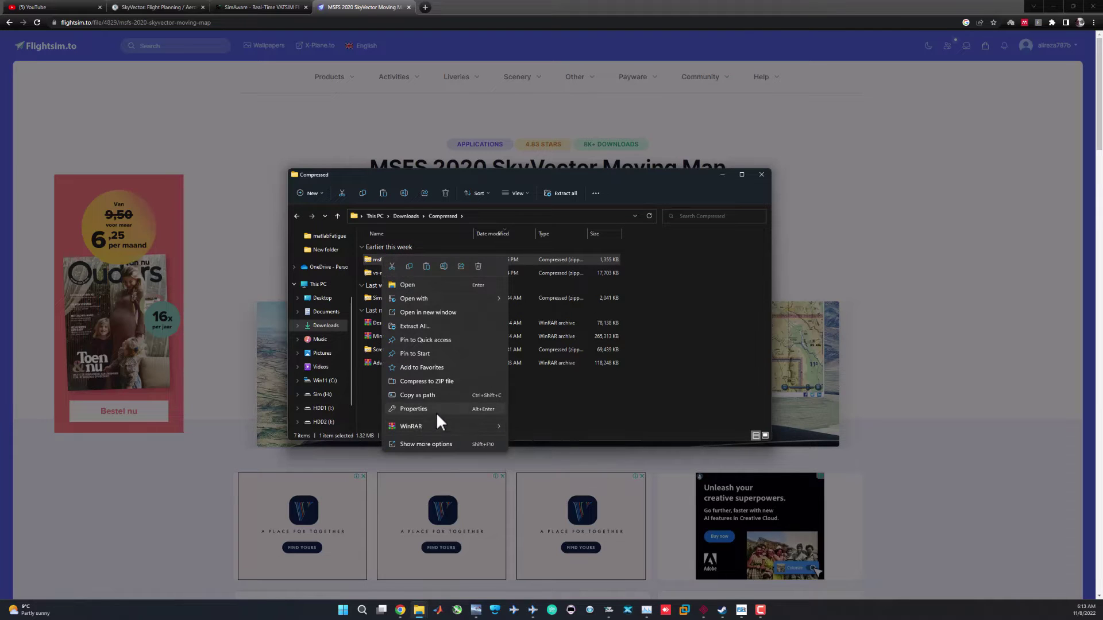
left_click(430, 325)
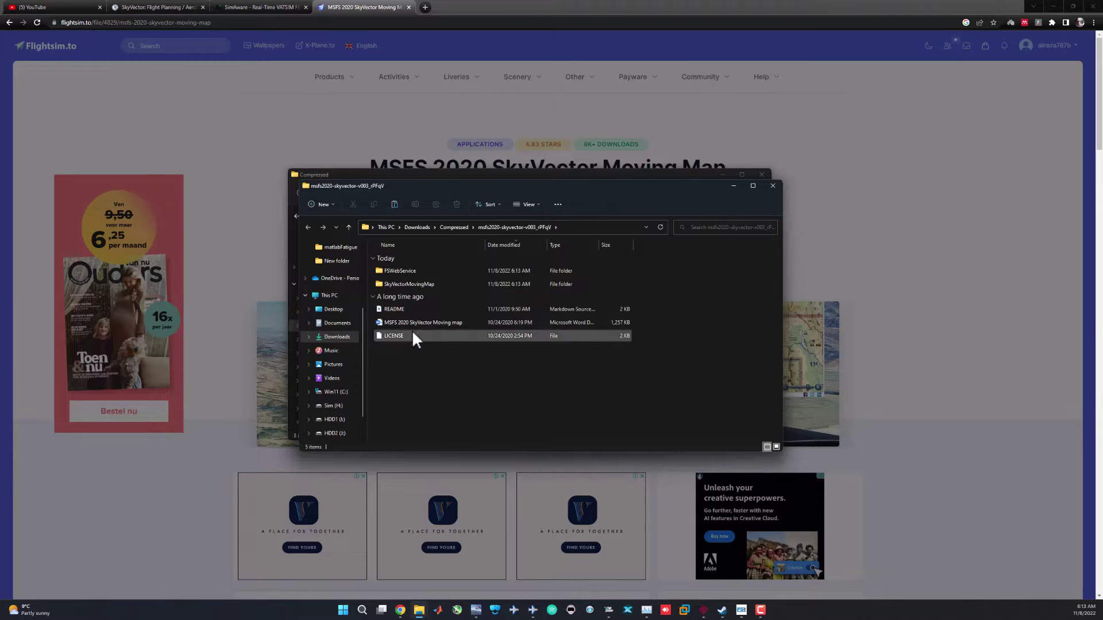
Check the extracted FSWebService folder, then go to the Sim (H:) drive
left_click(417, 270)
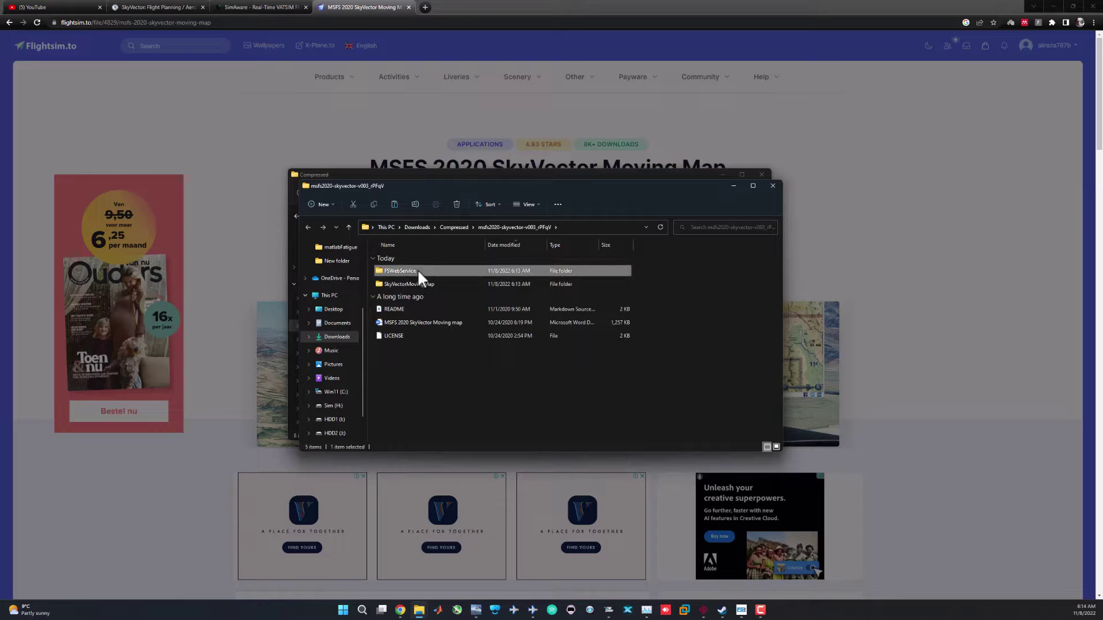
right_click(417, 269)
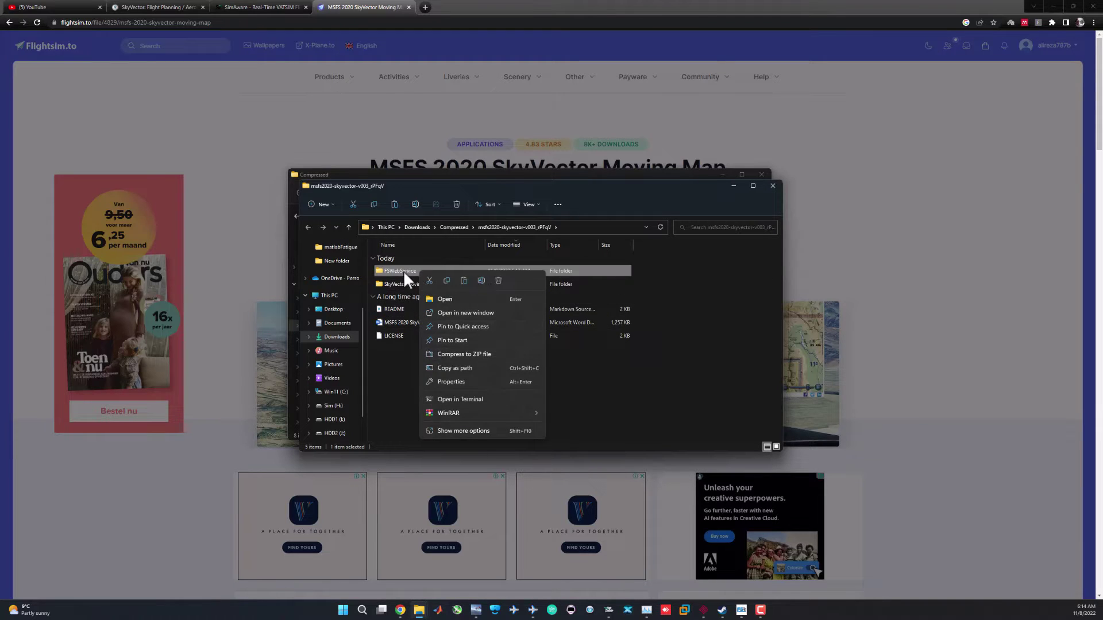
left_click(394, 350)
left_click(342, 406)
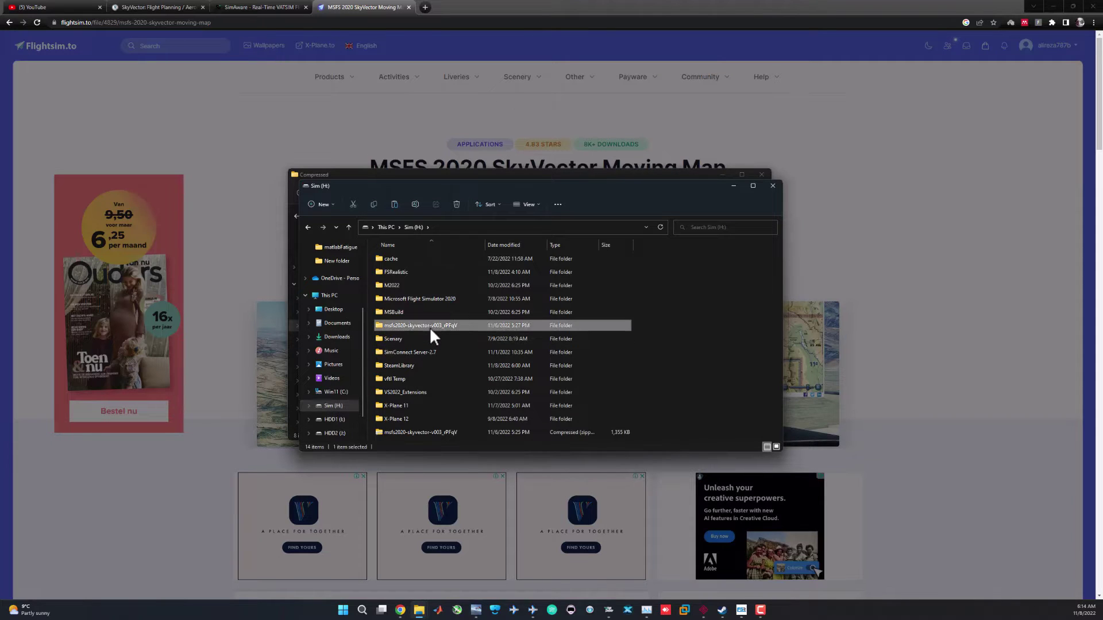
Browse msfs2020-skyvector-v003_rPFqV on Sim (H:), inspecting FSWebService and selecting SkyVectorMovingMap
double_click(429, 326)
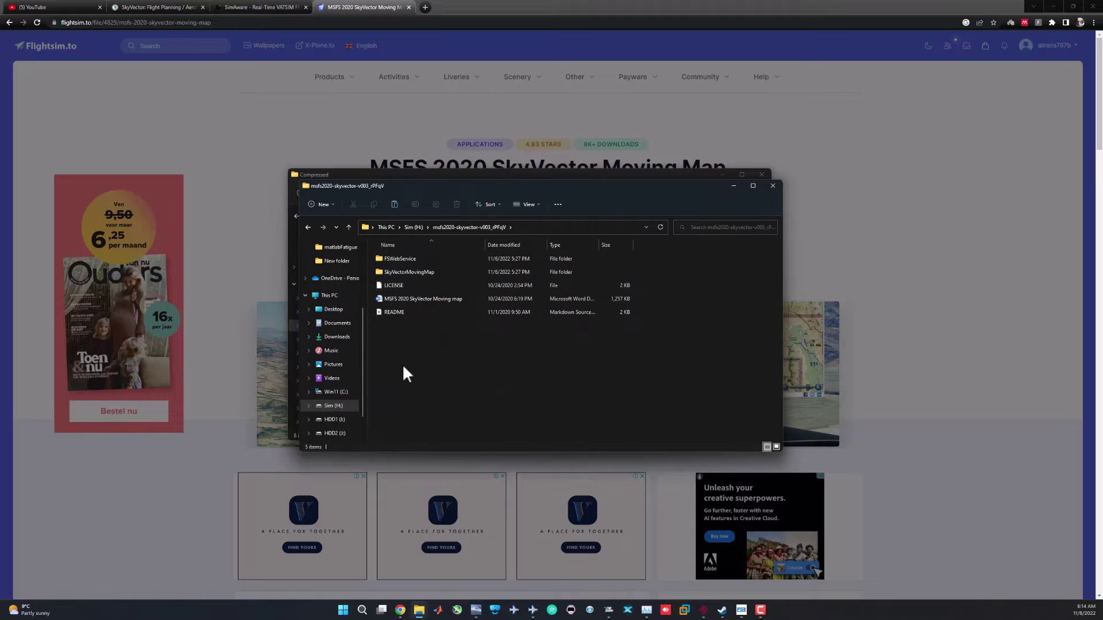
double_click(401, 261)
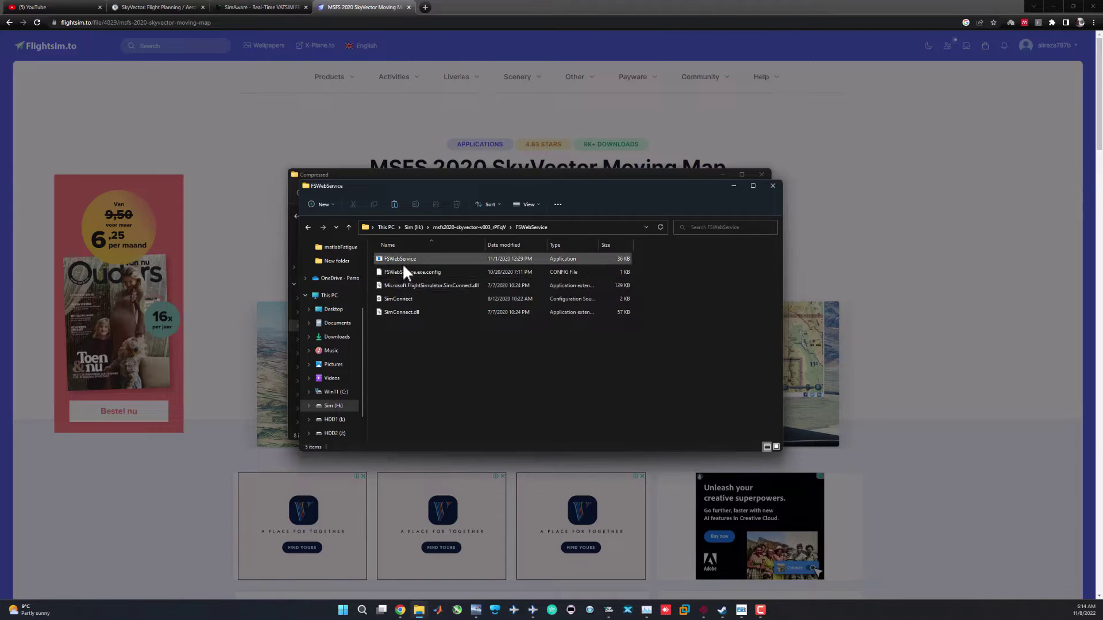
left_click(402, 263)
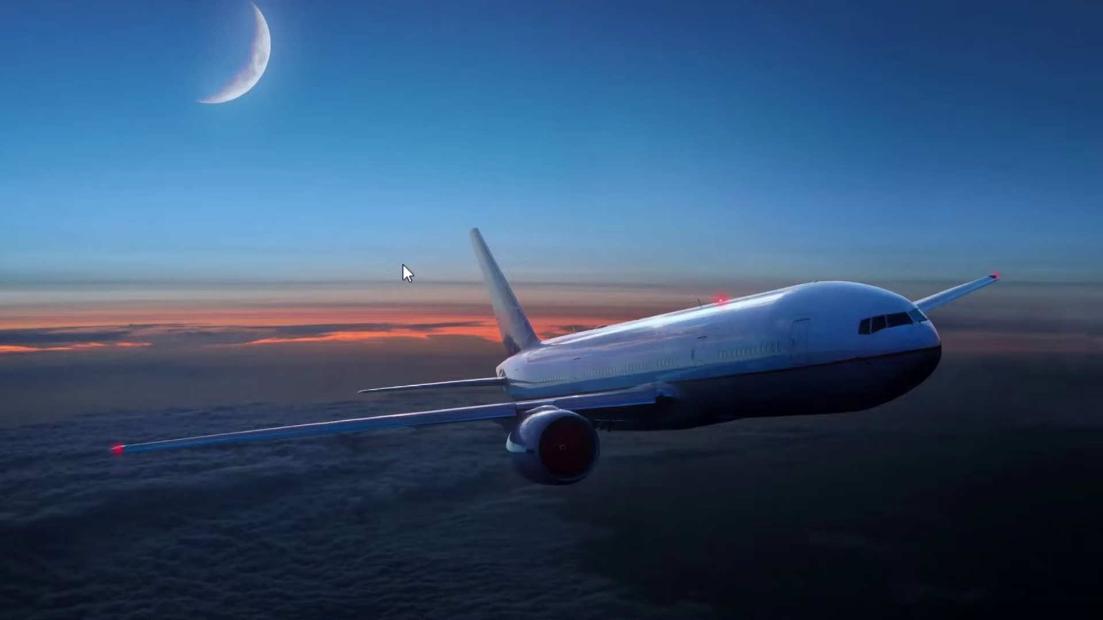
right_click(403, 264)
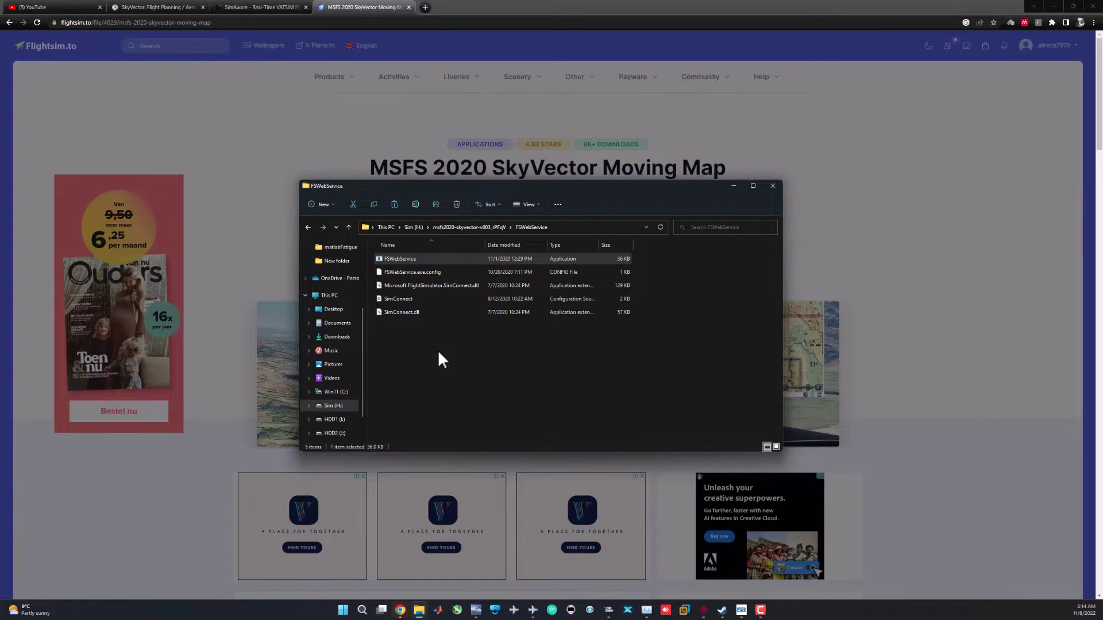
left_click(439, 354)
left_click(349, 228)
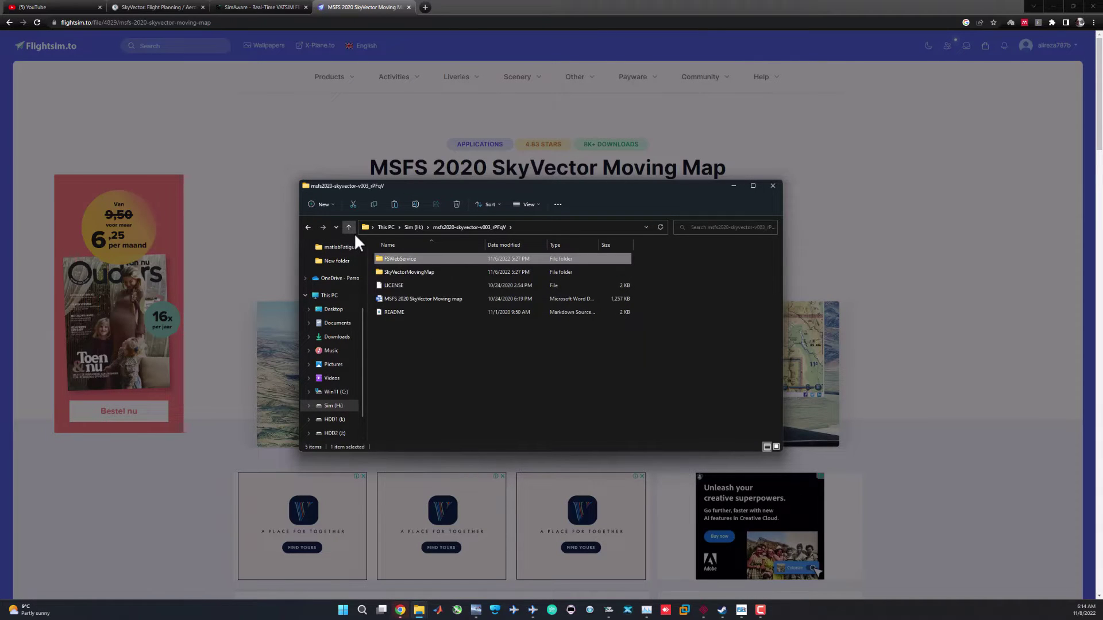
left_click(398, 270)
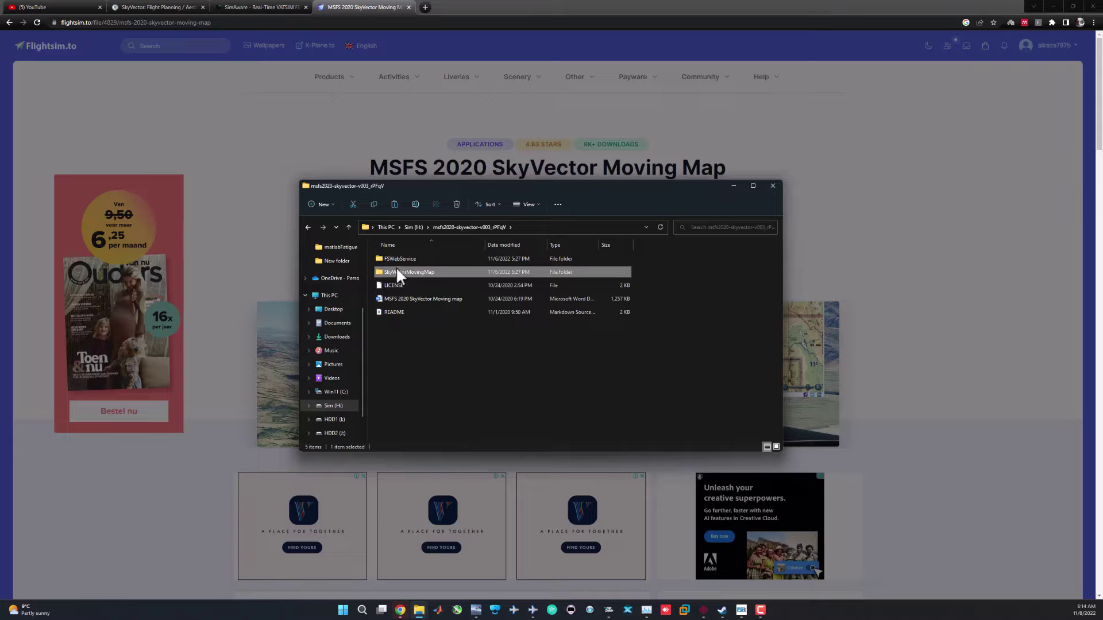
Return to the Flightsim.to page and close the download confirmation dialog
left_click(671, 8)
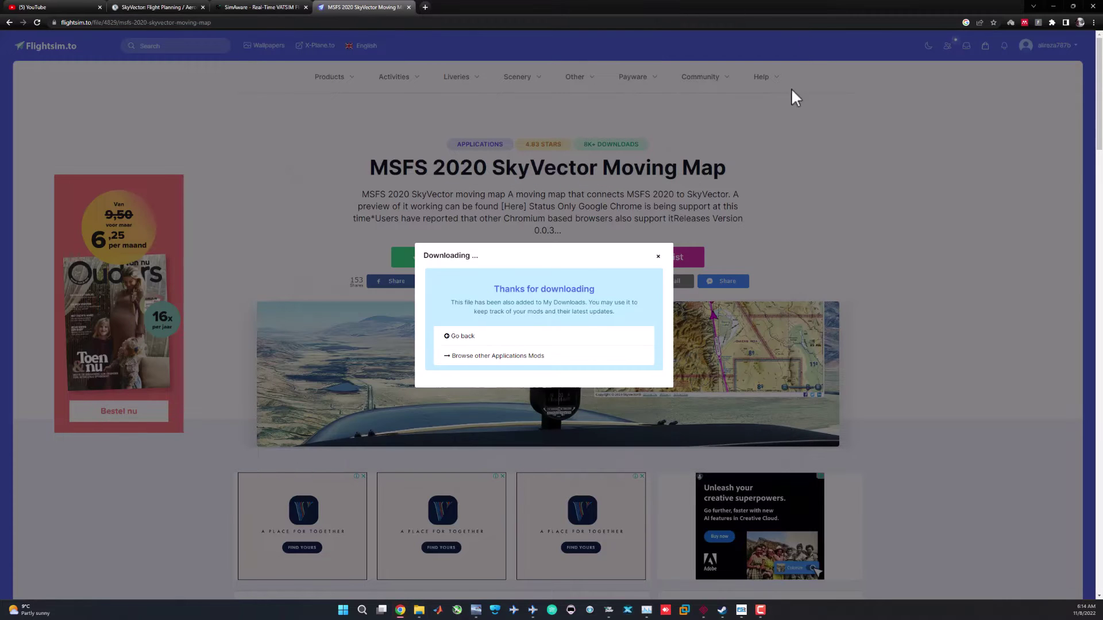
left_click(659, 259)
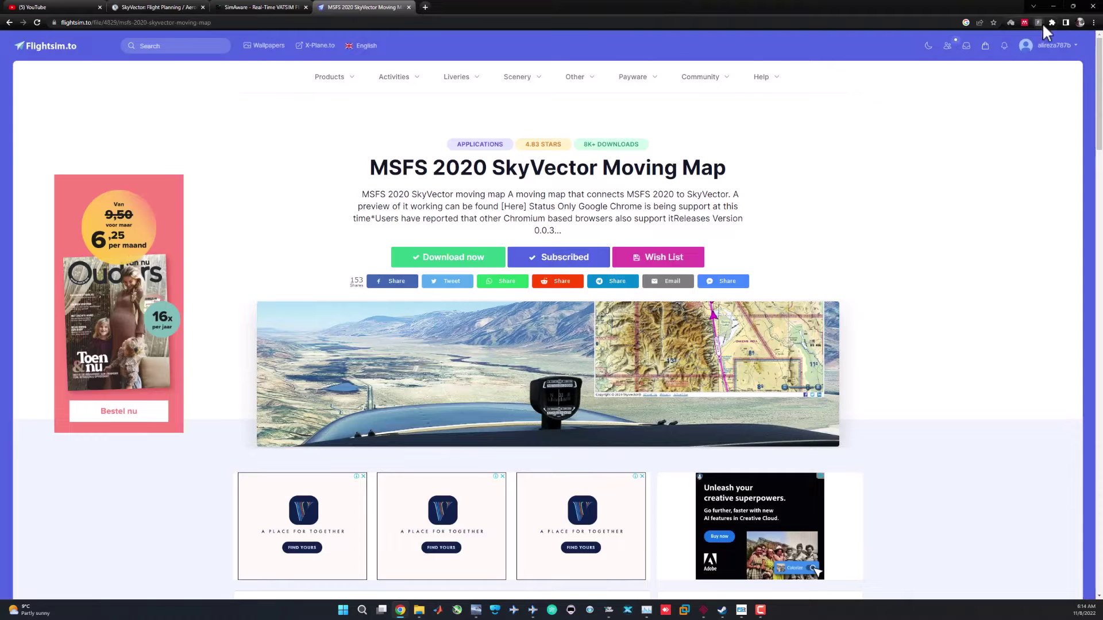
left_click(1093, 23)
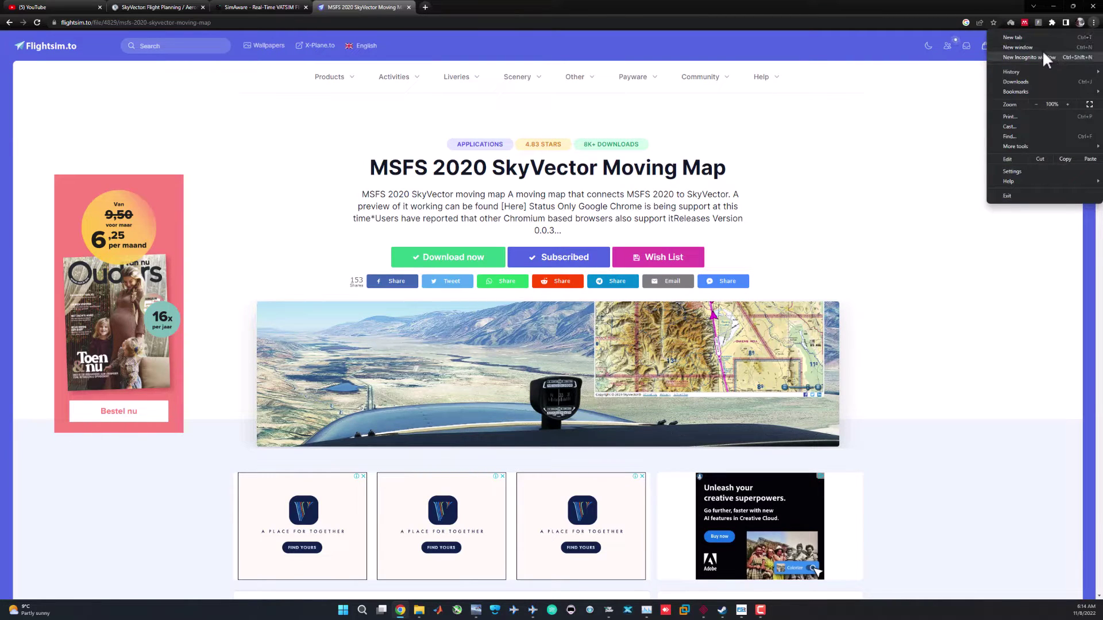
Open a Guest browsing window, look at its settings, then close the Guest window
left_click(1080, 23)
left_click(999, 184)
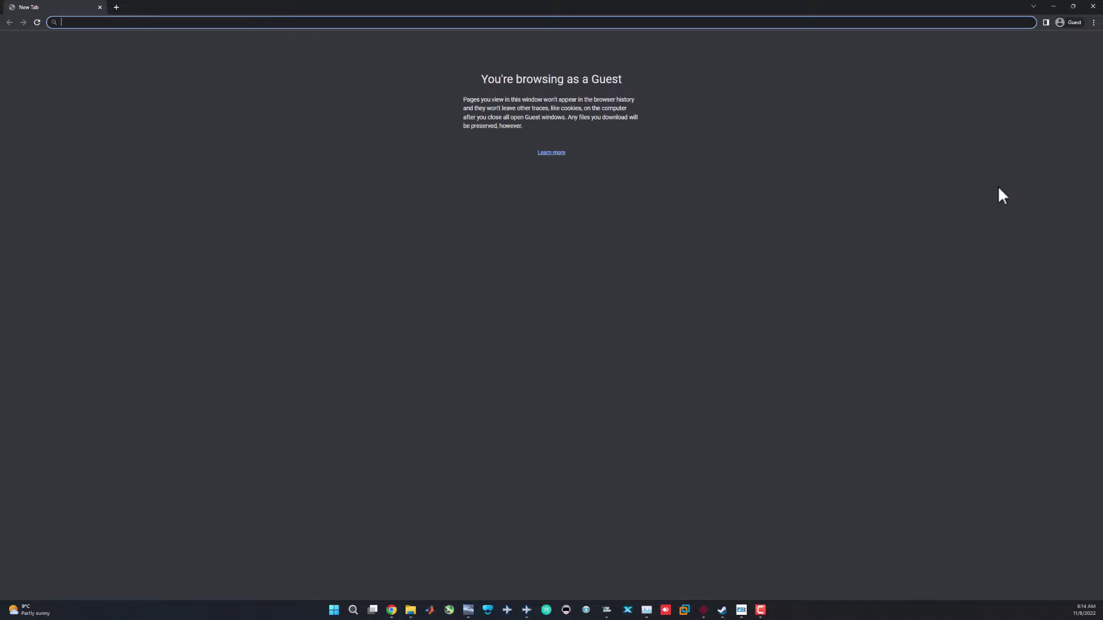
left_click(1093, 23)
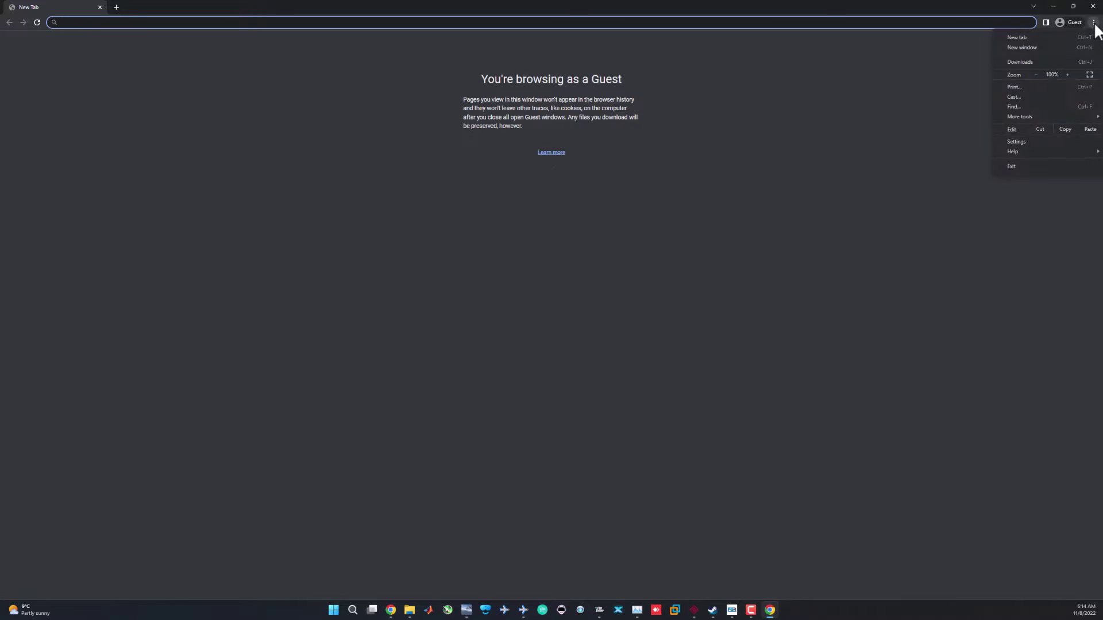
left_click(1043, 144)
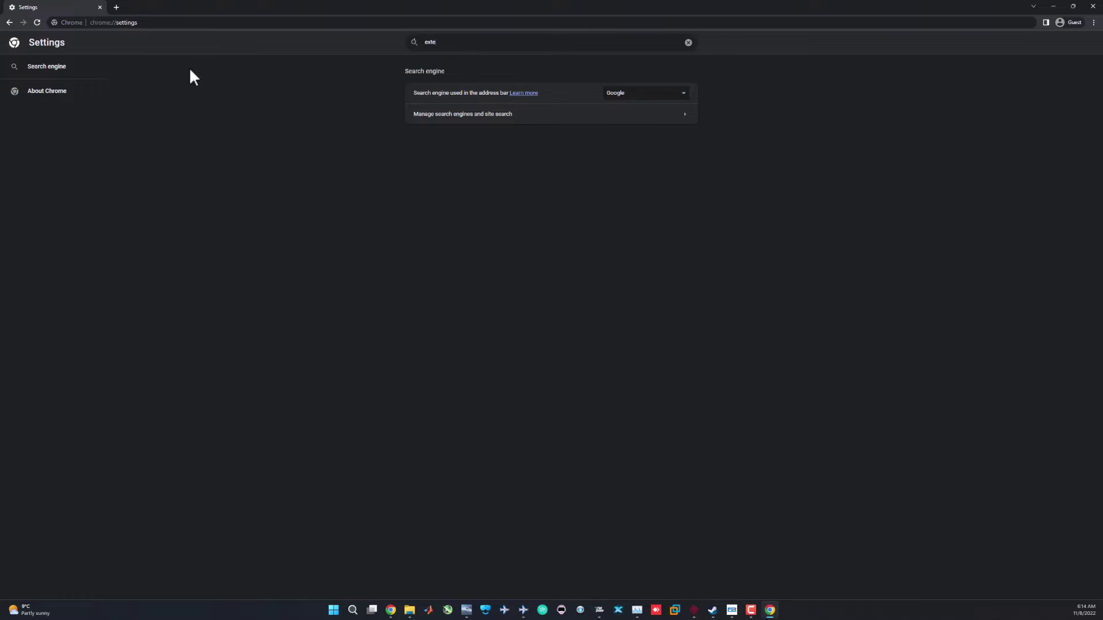
type("n")
key("BackSpace")
key("BackSpace")
key("BackSpace")
key("BackSpace")
key("BackSpace")
left_click(1064, 22)
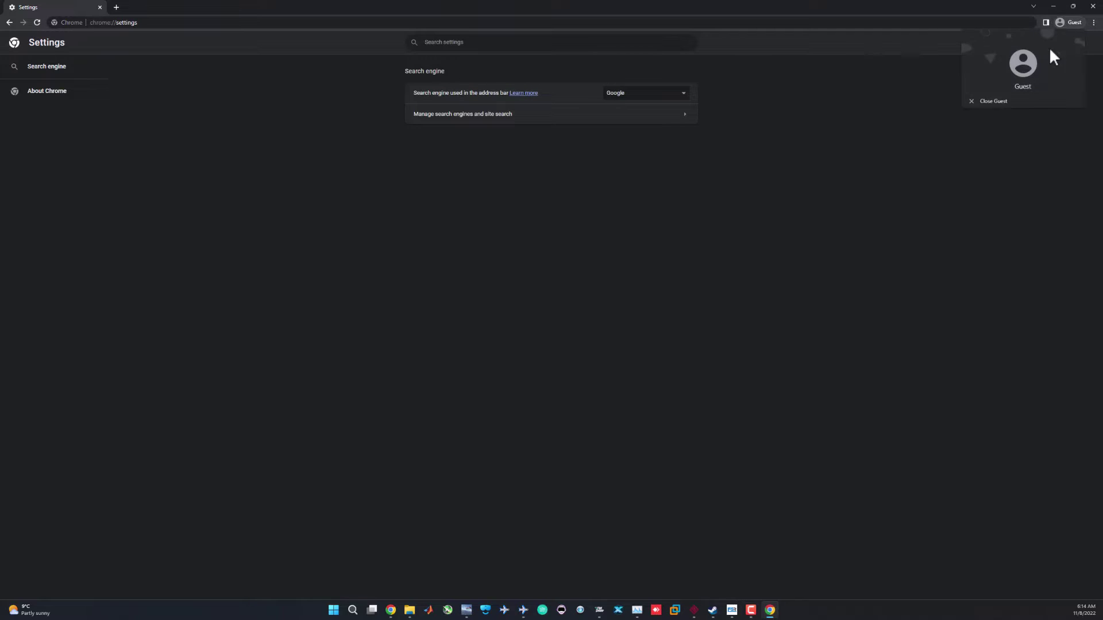
left_click(982, 101)
Add a new Chrome profile named 'test' with a yellow theme
left_click(1080, 21)
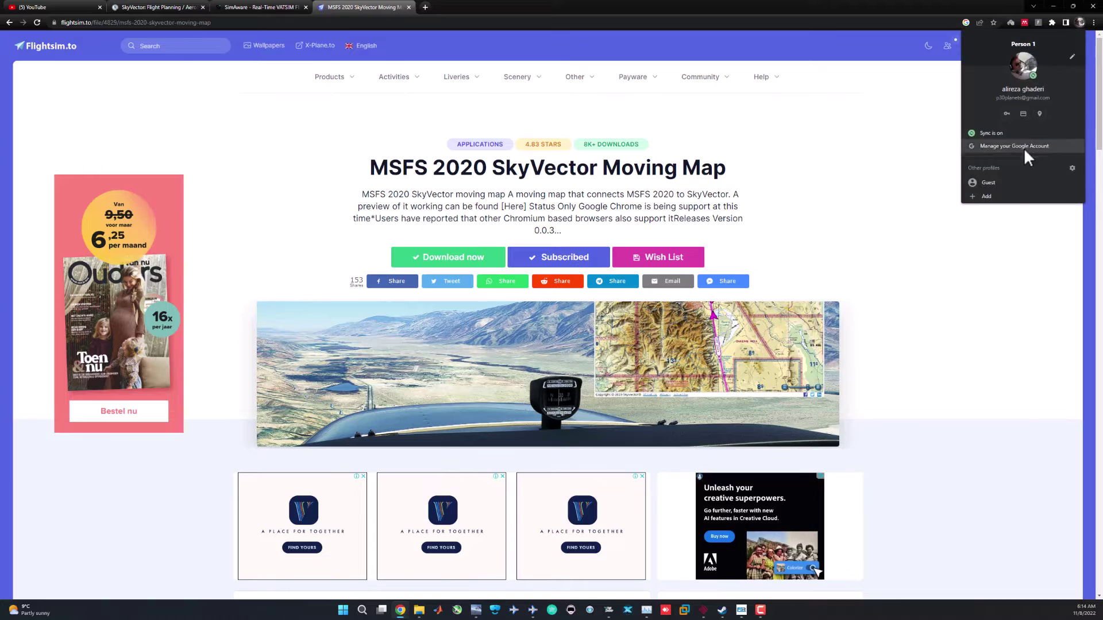
left_click(986, 197)
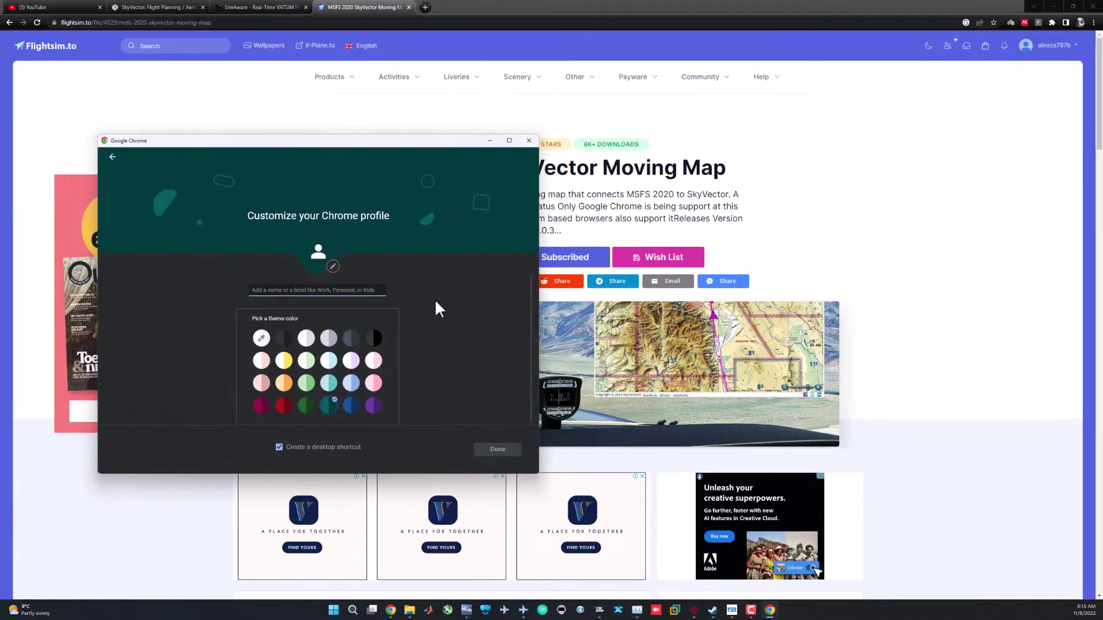
left_click(294, 289)
type("test")
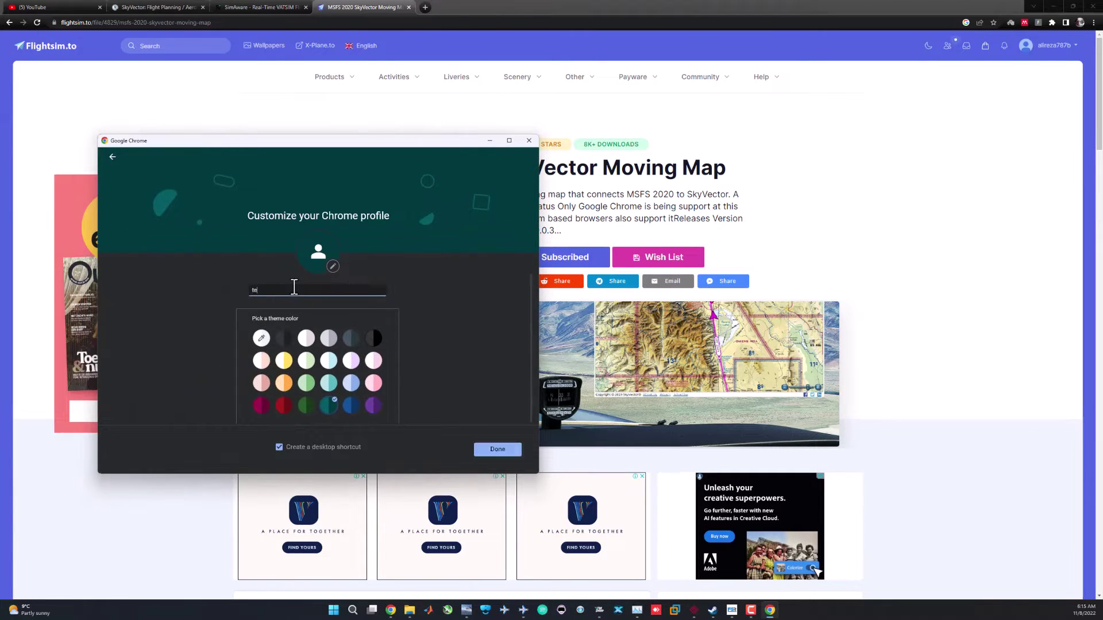
left_click(285, 371)
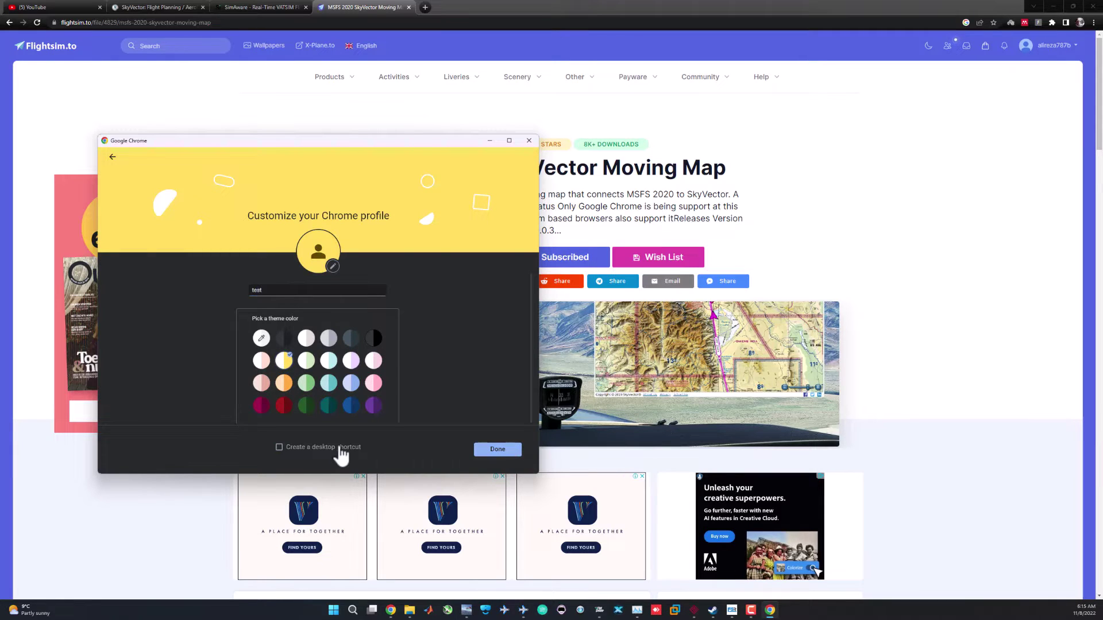
left_click(491, 452)
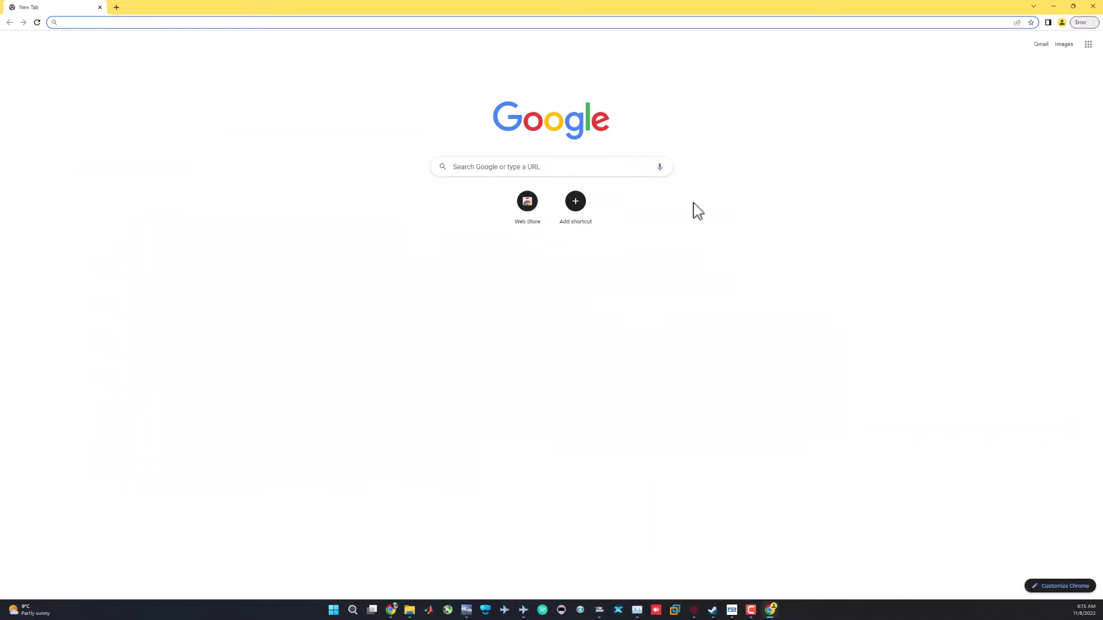
Open the new profile's Extensions page from Settings and turn on Developer mode
left_click(1091, 23)
left_click(981, 206)
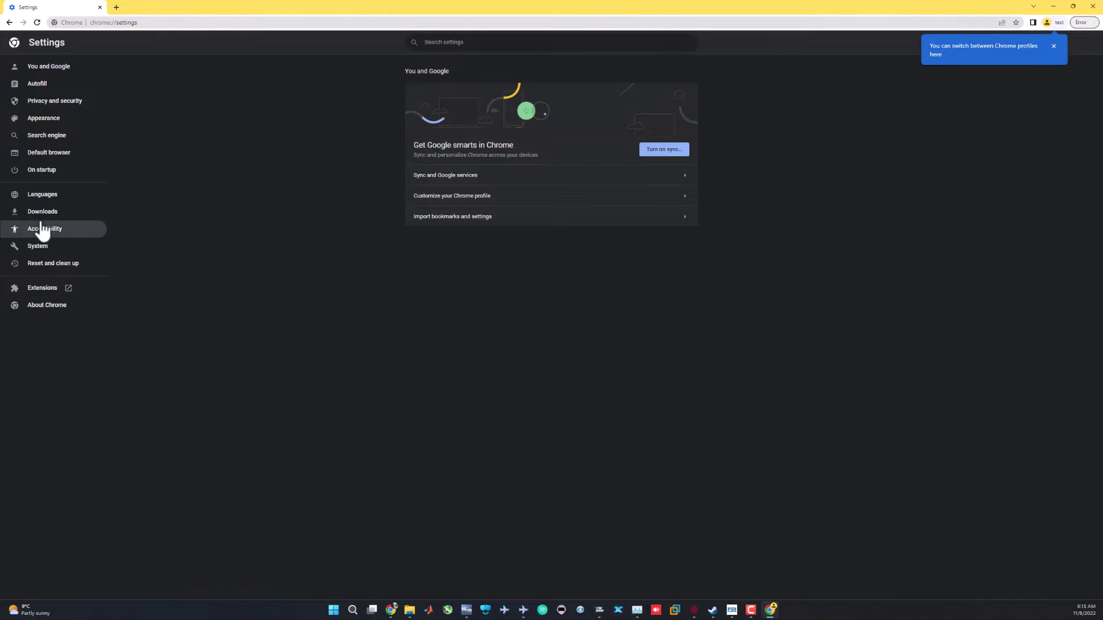
left_click(47, 293)
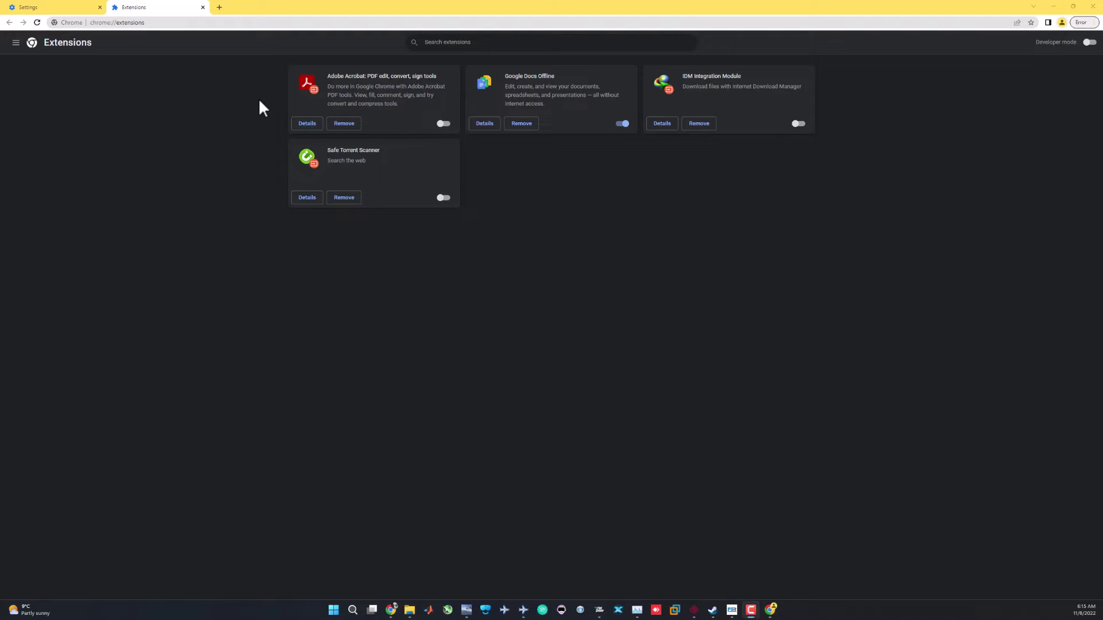
left_click(1088, 44)
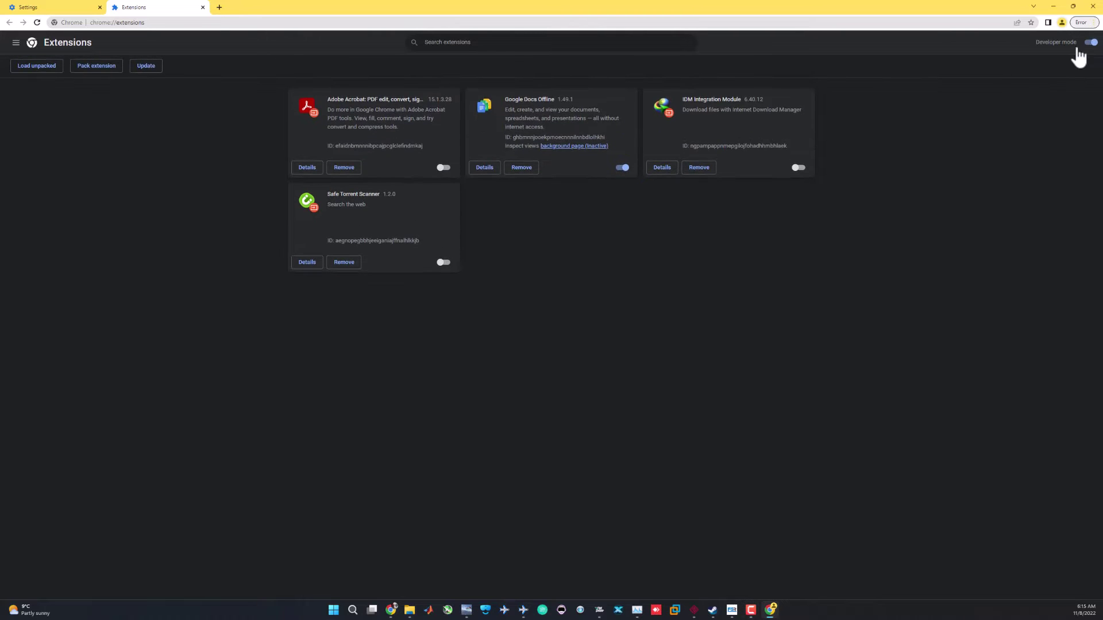
Load SkyVectorMovingMap from msfs2020-skyvector-v003_rPFqV on the Sim (H:) drive as an unpacked extension
left_click(42, 68)
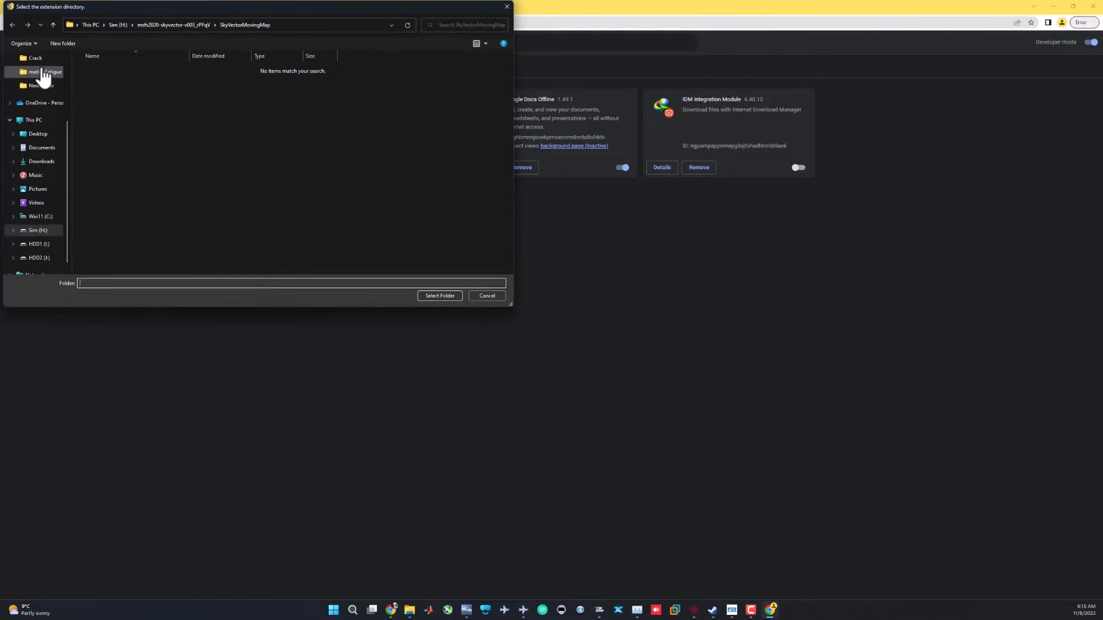
left_click(49, 233)
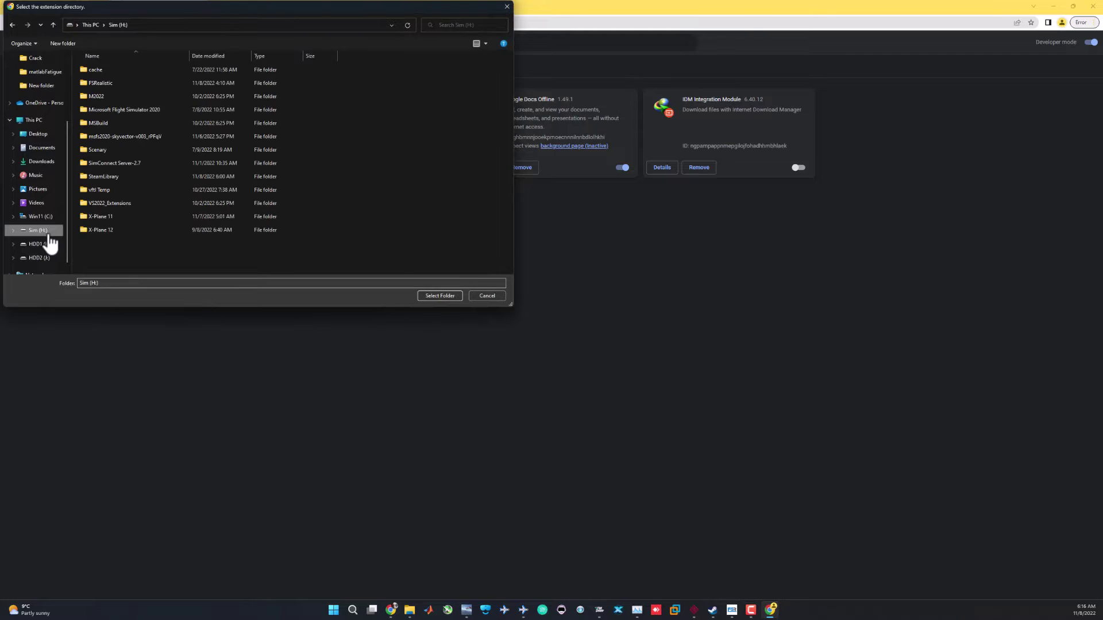
double_click(115, 133)
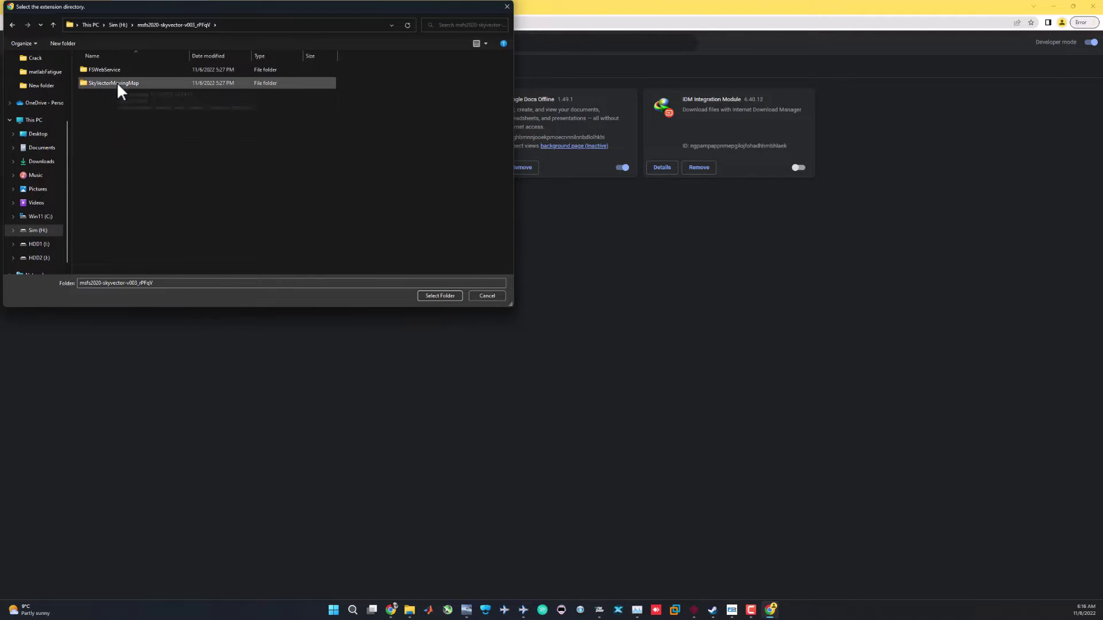
left_click(115, 84)
double_click(115, 84)
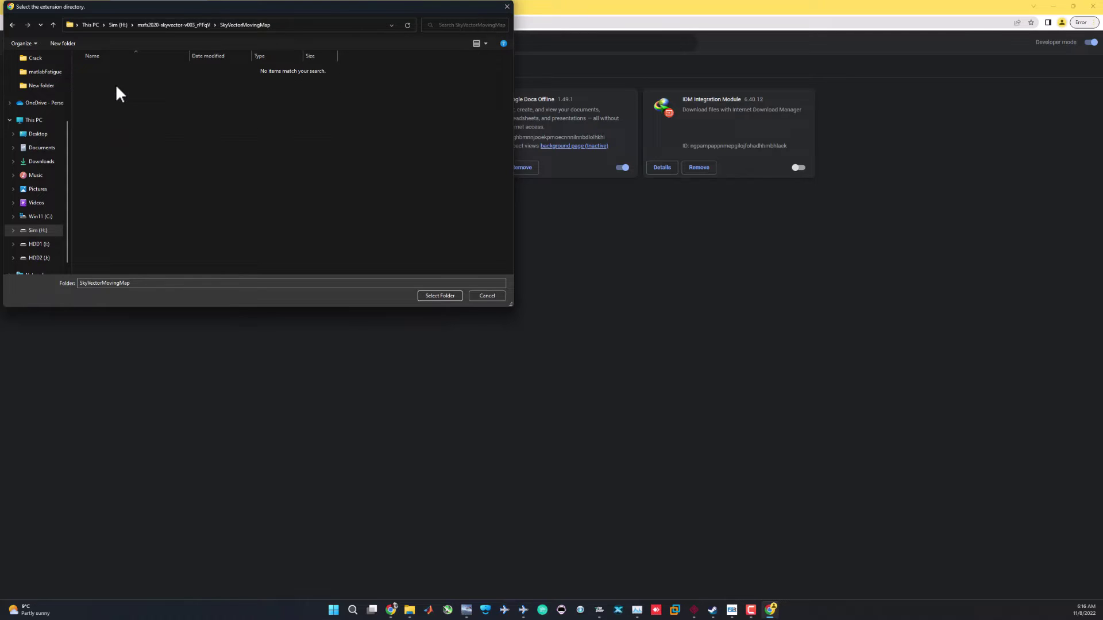
left_click(440, 296)
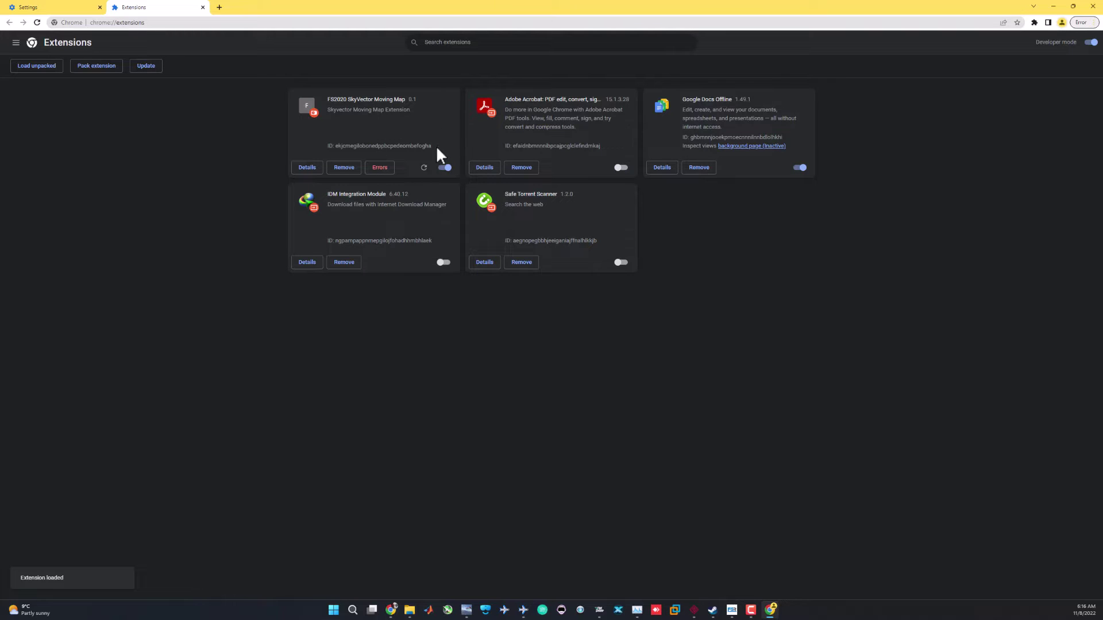
View the FS2020 SkyVector Moving Map extension's details page, version 0.1, and check the extensions list
left_click(307, 169)
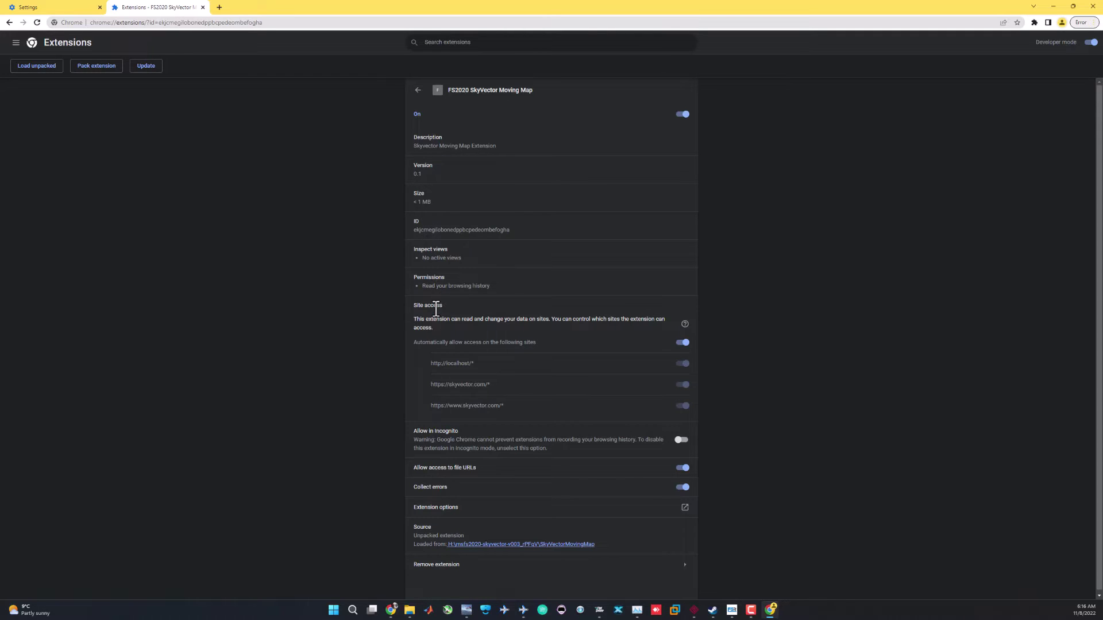
scroll(461, 397, "down", 1)
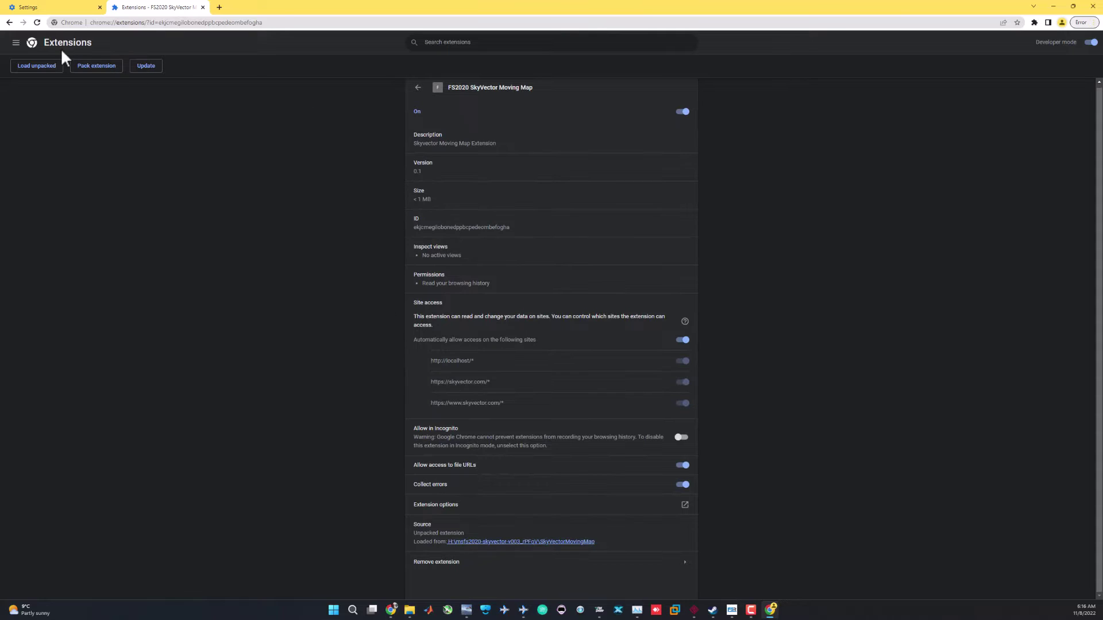
left_click(1032, 22)
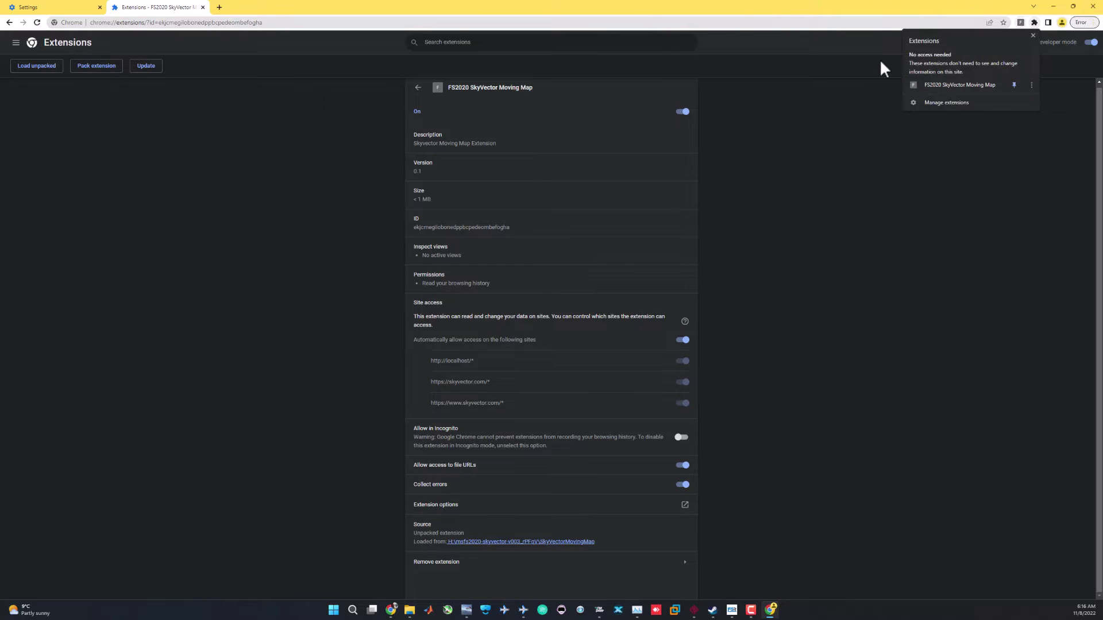
left_click(324, 275)
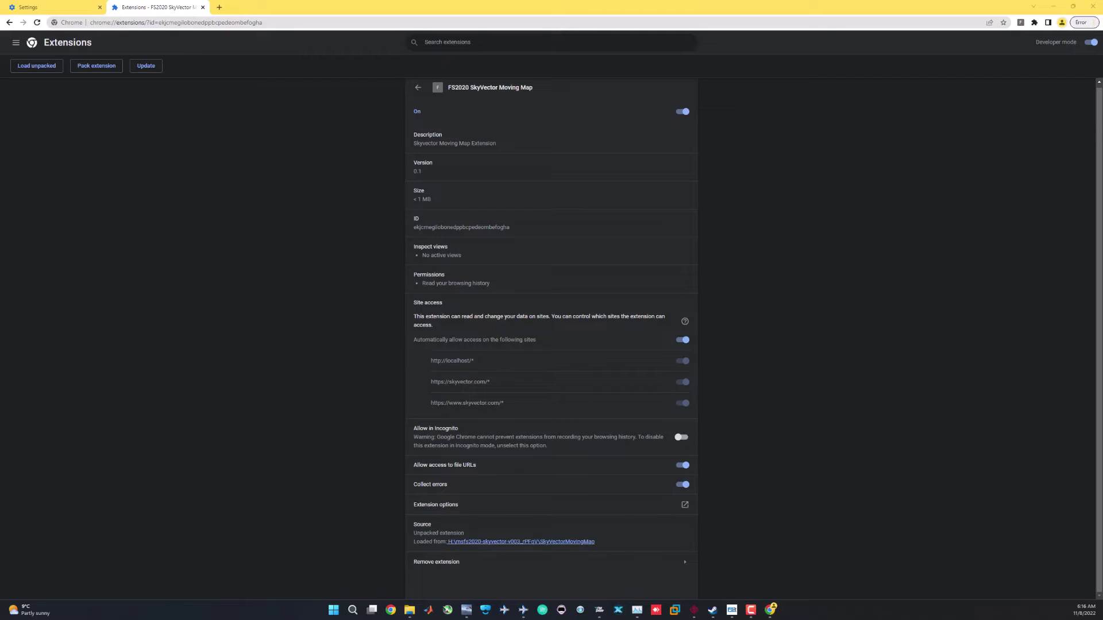
Check the running flight simulator, then return to the extension's details page in Chrome
key("alt+Tab")
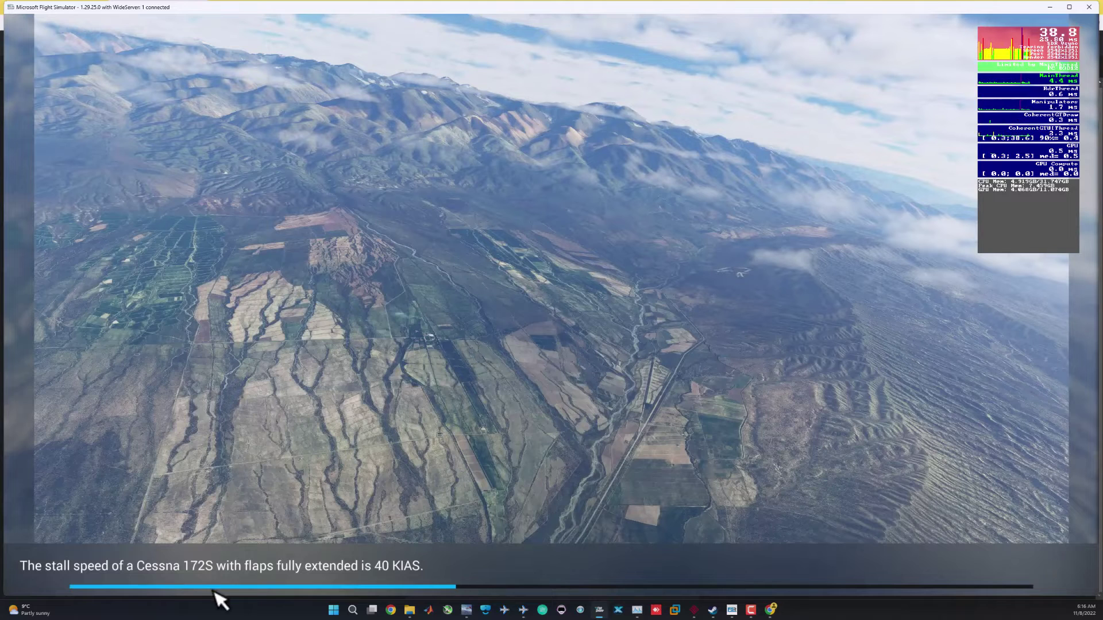
key("alt+Tab")
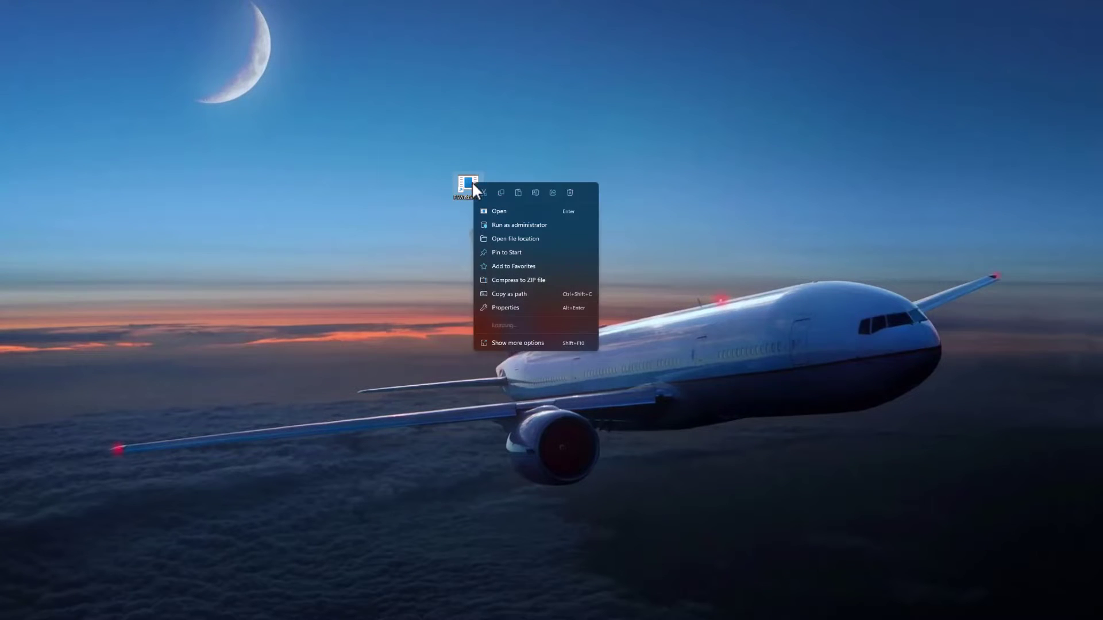
Run FS 2020 Web Service as administrator, approve UAC, and move its window up to show Sim Running
left_click(493, 226)
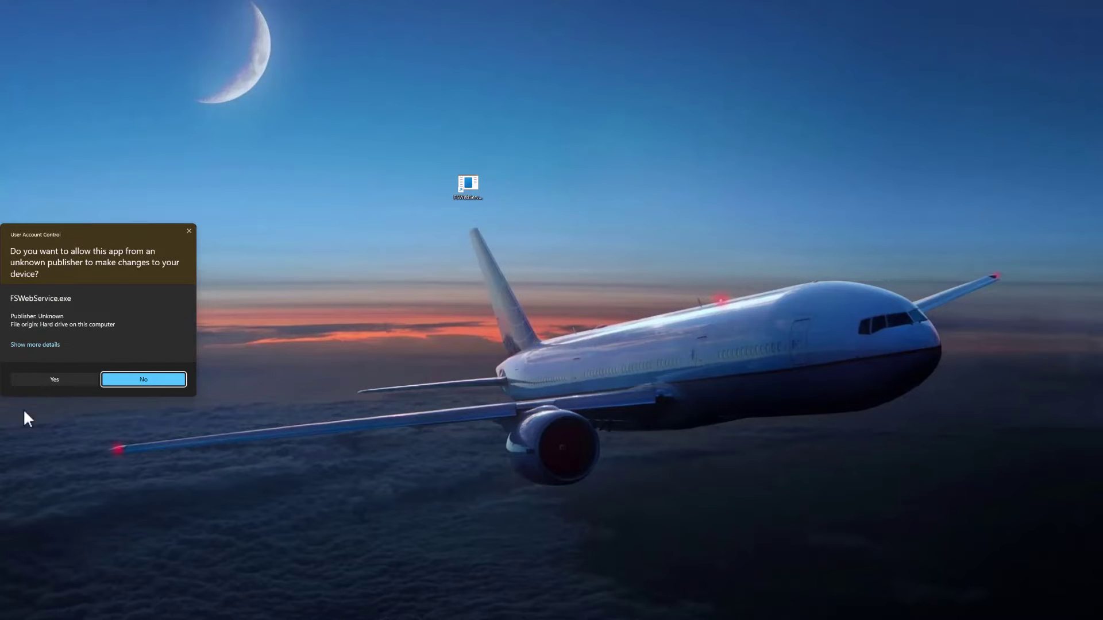
left_click(44, 380)
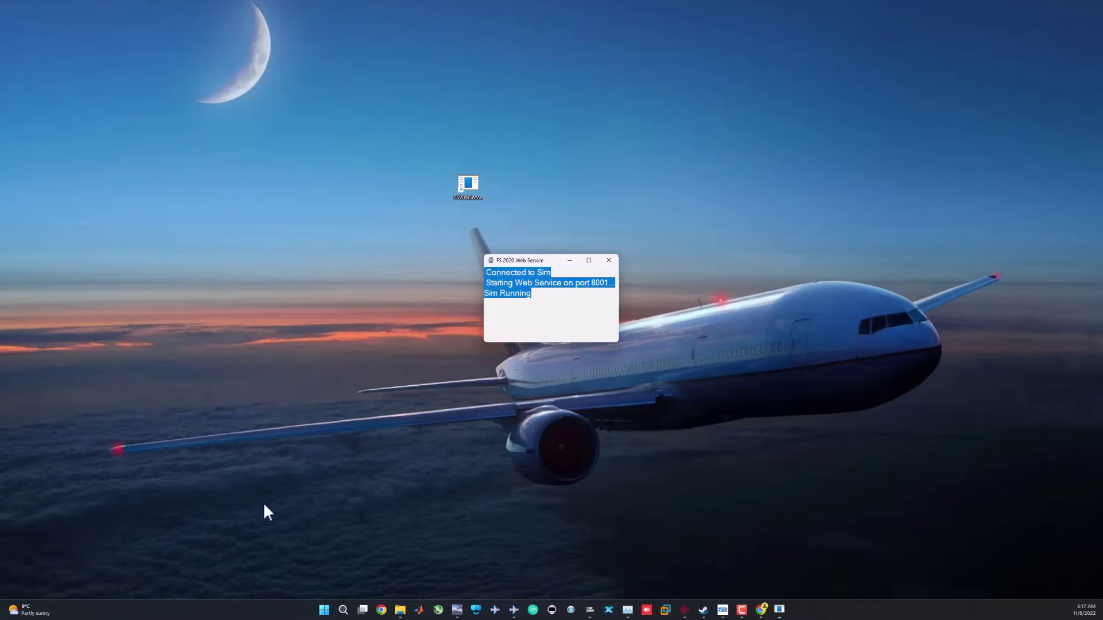
left_click(545, 335)
left_click_drag(540, 303, 489, 299)
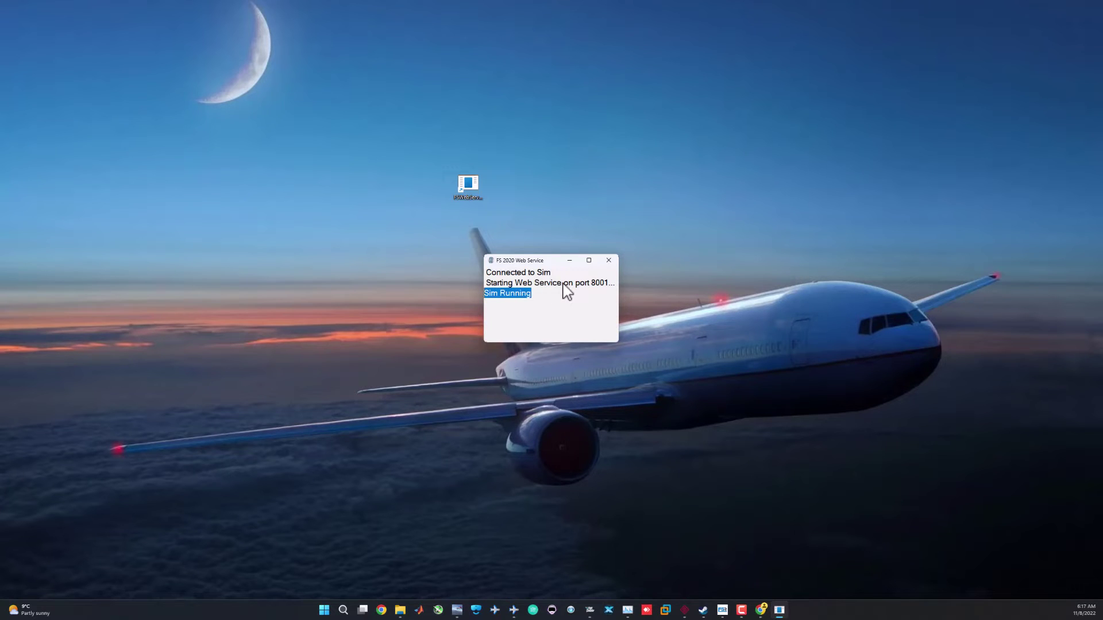
left_click(550, 305)
left_click_drag(539, 262, 540, 248)
left_click(409, 305)
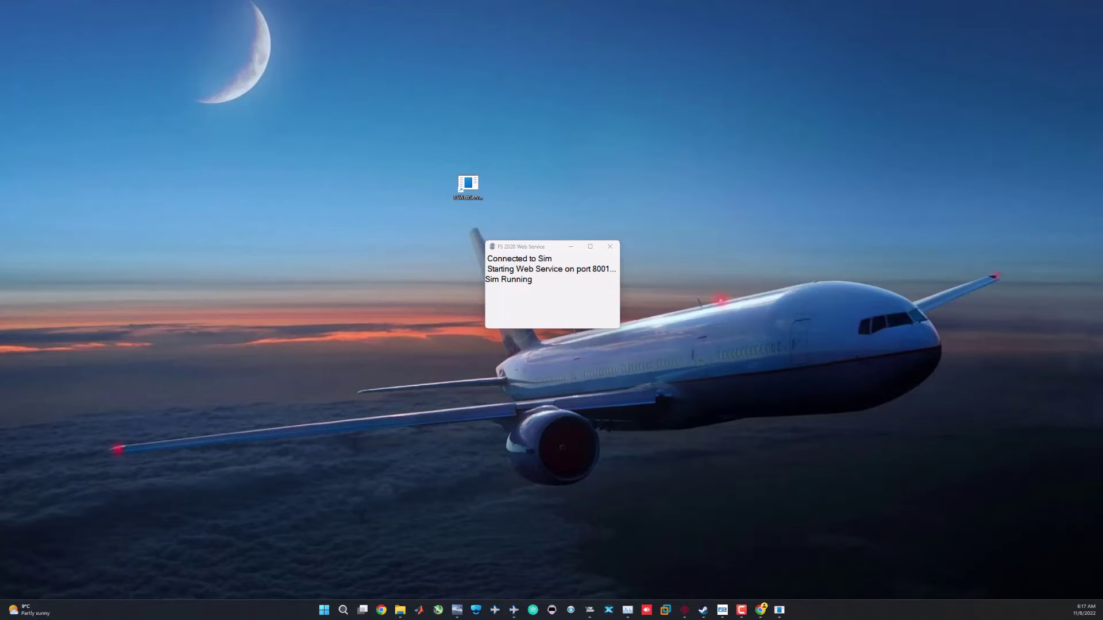
Check the READY TO FLY screen at Mehrabad (OIII), then return to SkyVector in Chrome
key("alt+Tab")
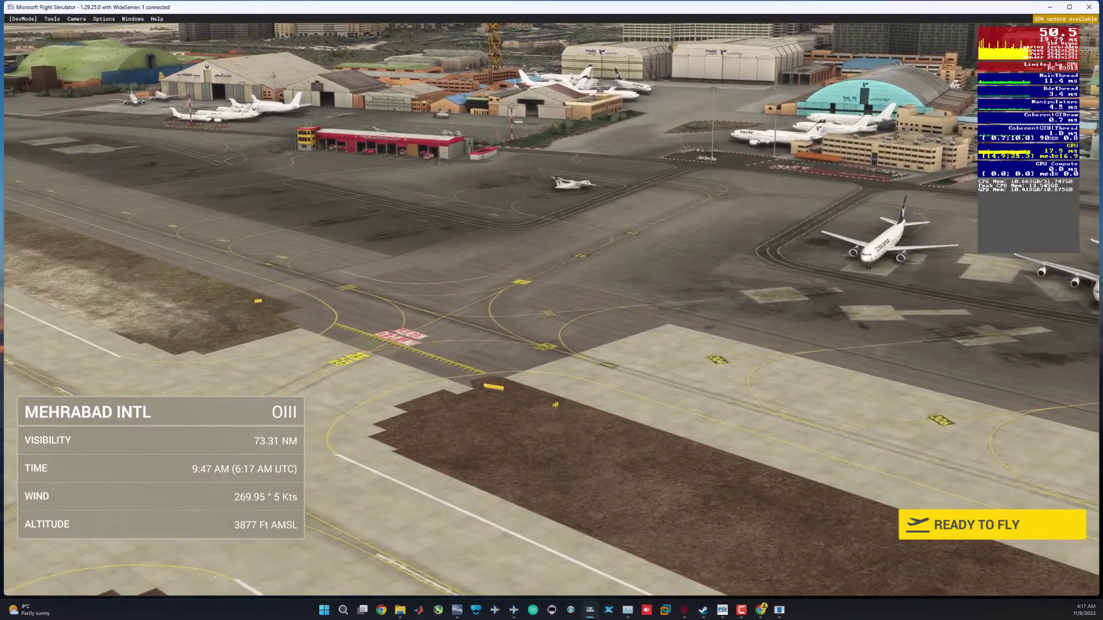
key("alt+Tab")
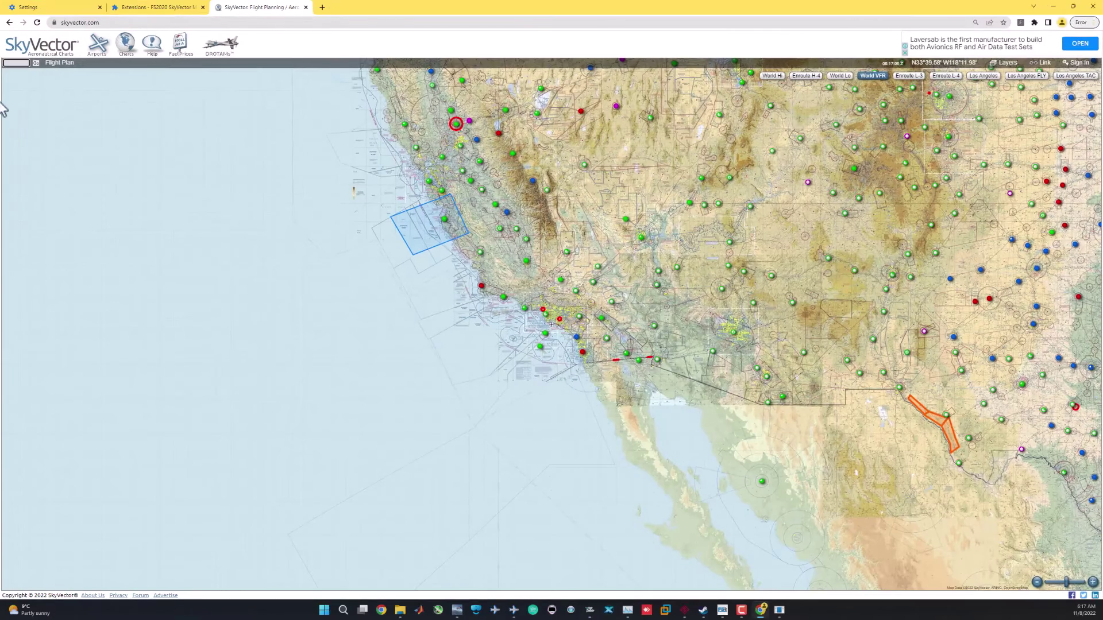
Search the chart for OIII and zoom in on Tehran-Mehrabad
type("OIII")
left_click(37, 65)
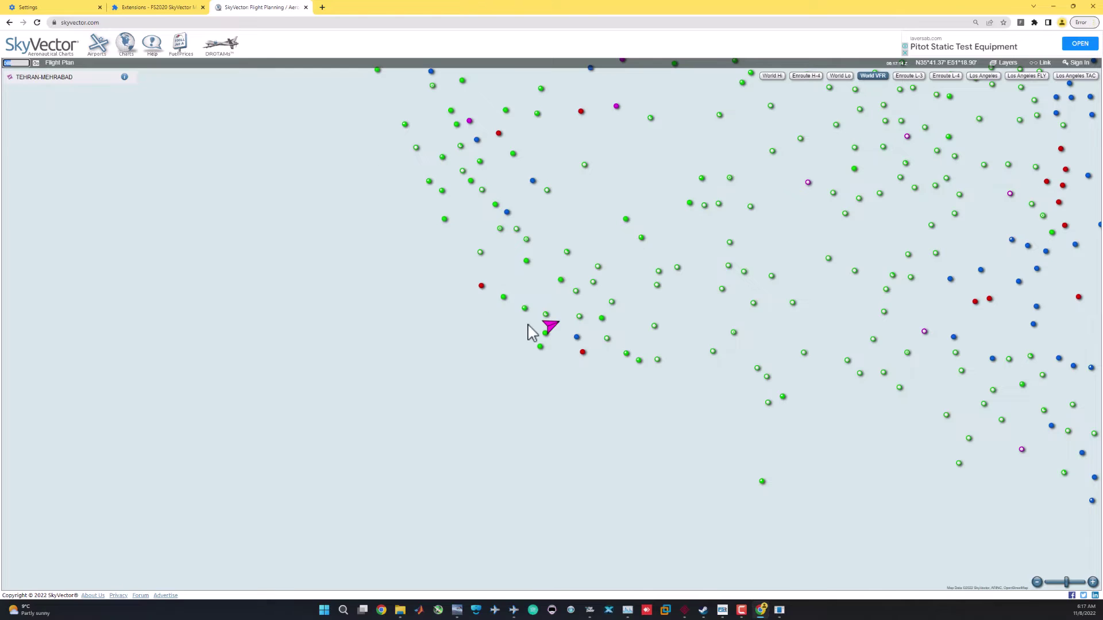
scroll(552, 323, "down", 2)
scroll(560, 333, "up", 1)
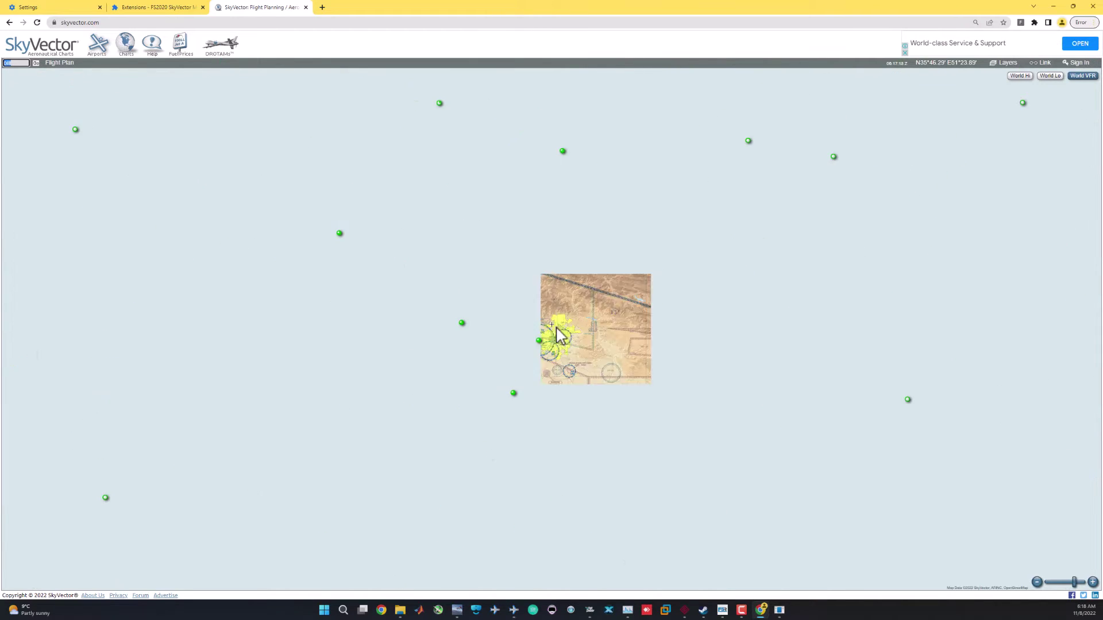
scroll(546, 351, "up", 2)
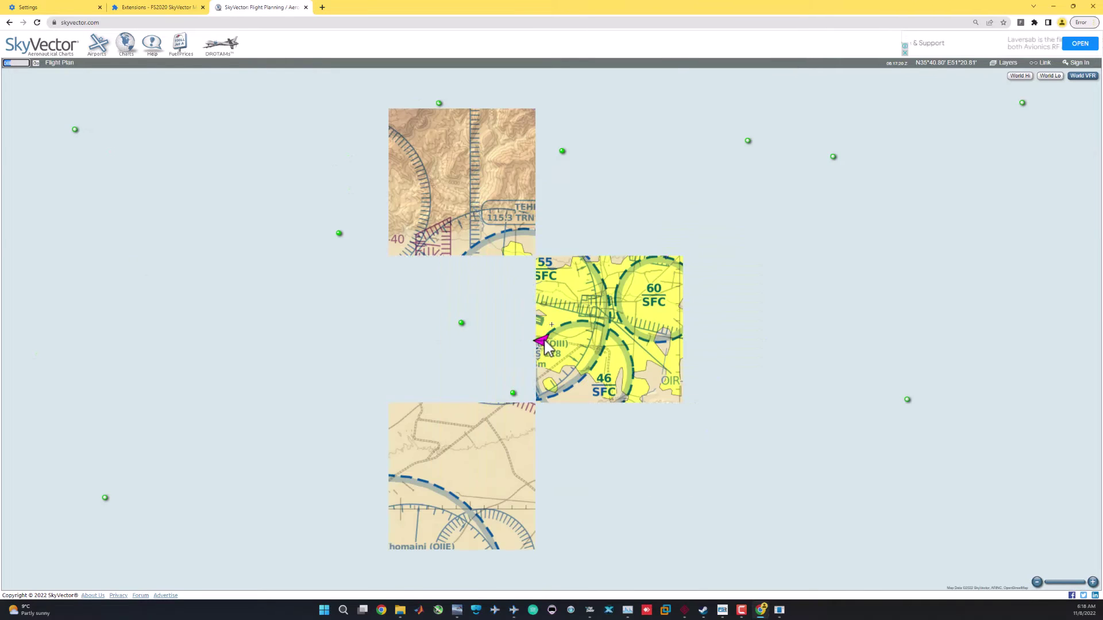
scroll(544, 326, "up", 2)
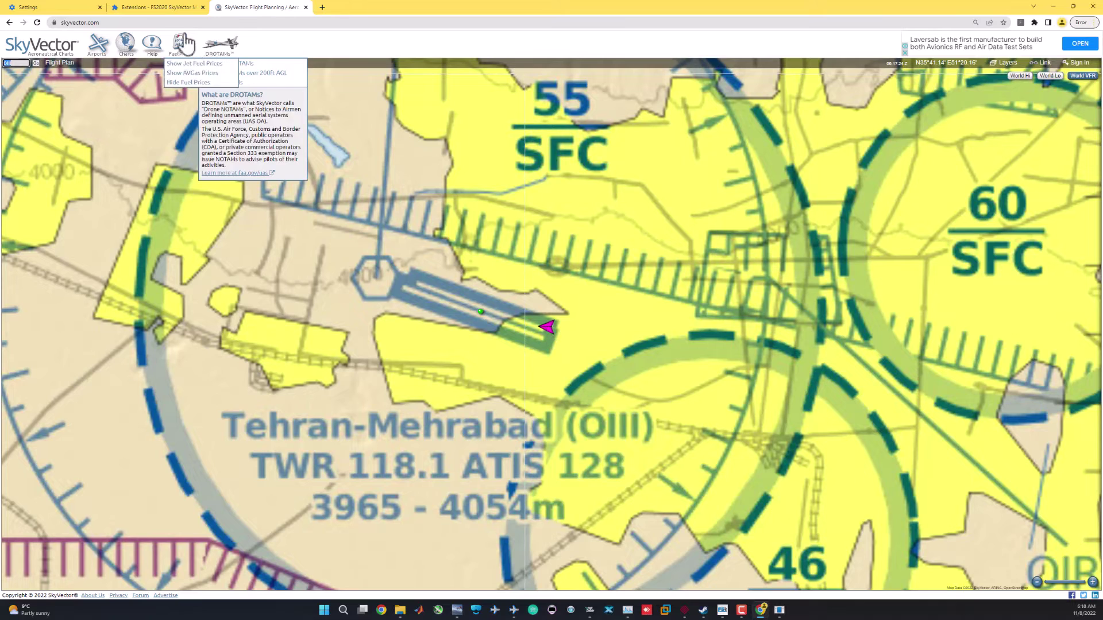
left_click(53, 23)
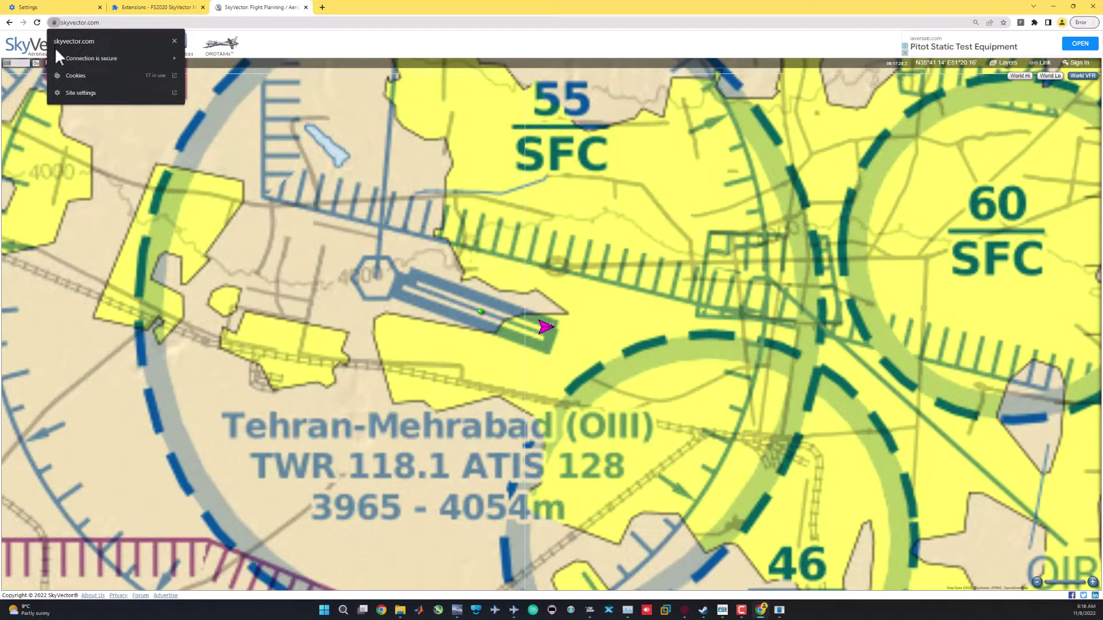
left_click(196, 189)
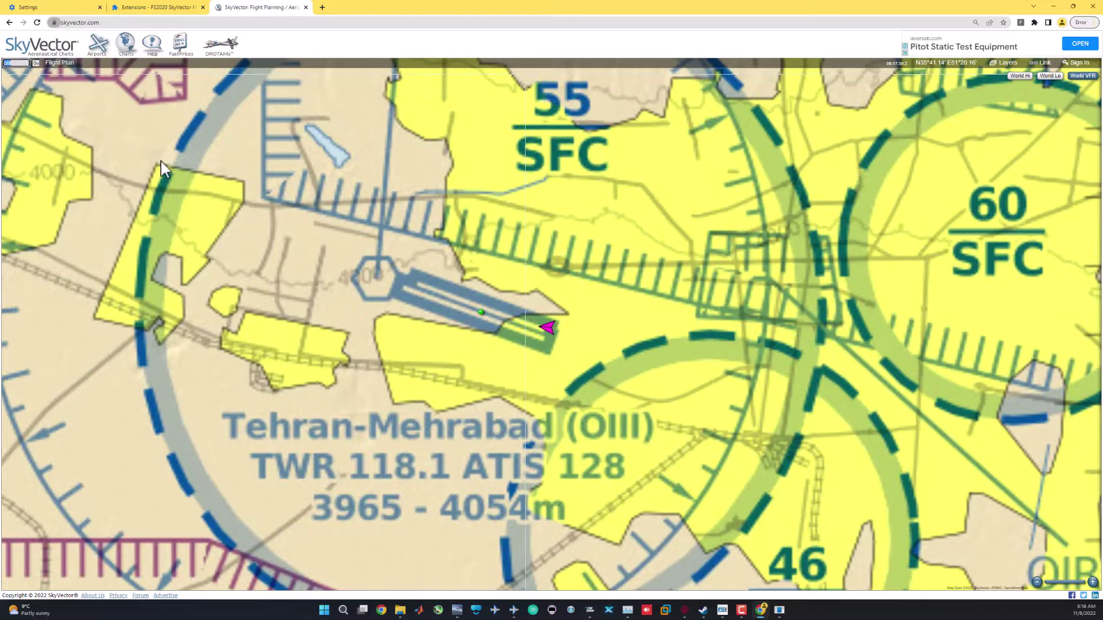
Switch to the World Lo IFR chart and frame the aircraft marker near the Tehran VOR
left_click(1049, 75)
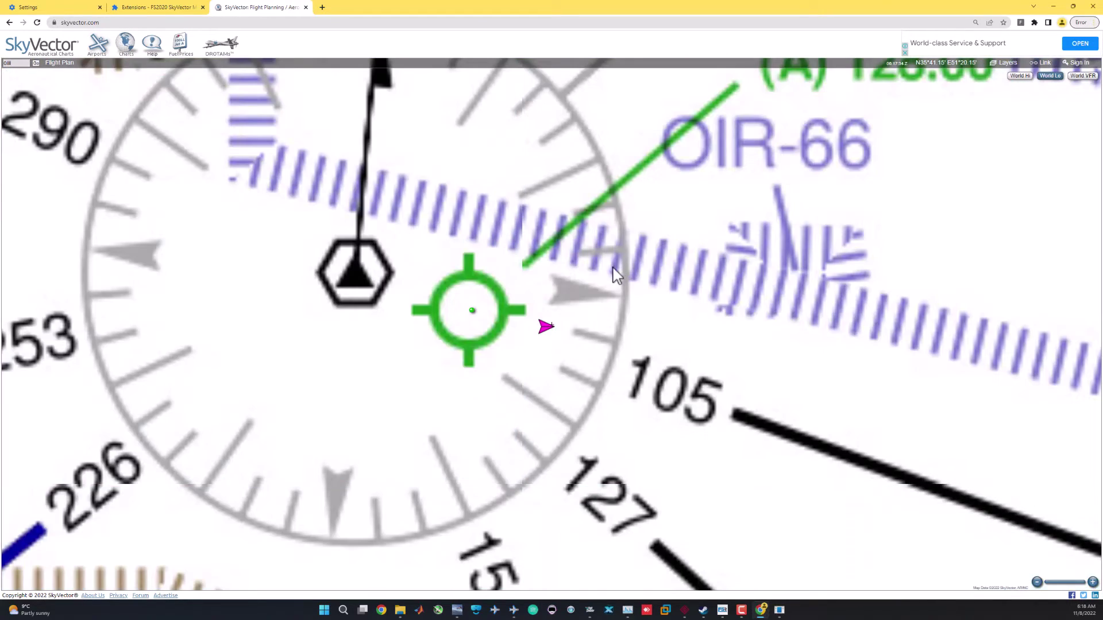
scroll(615, 275, "down", 4)
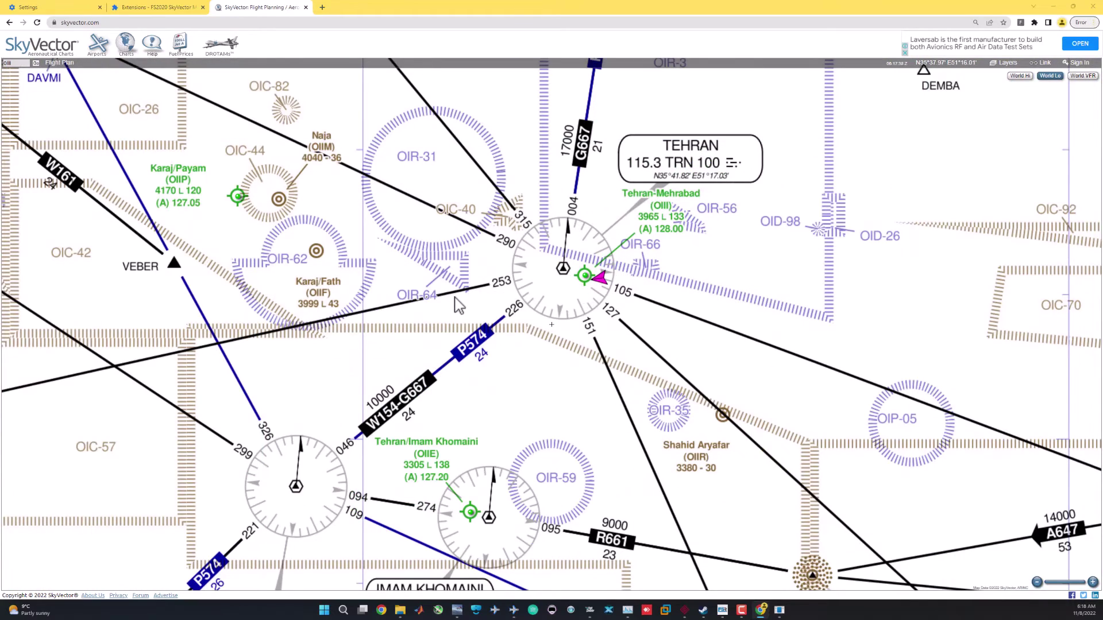
key("alt+Tab")
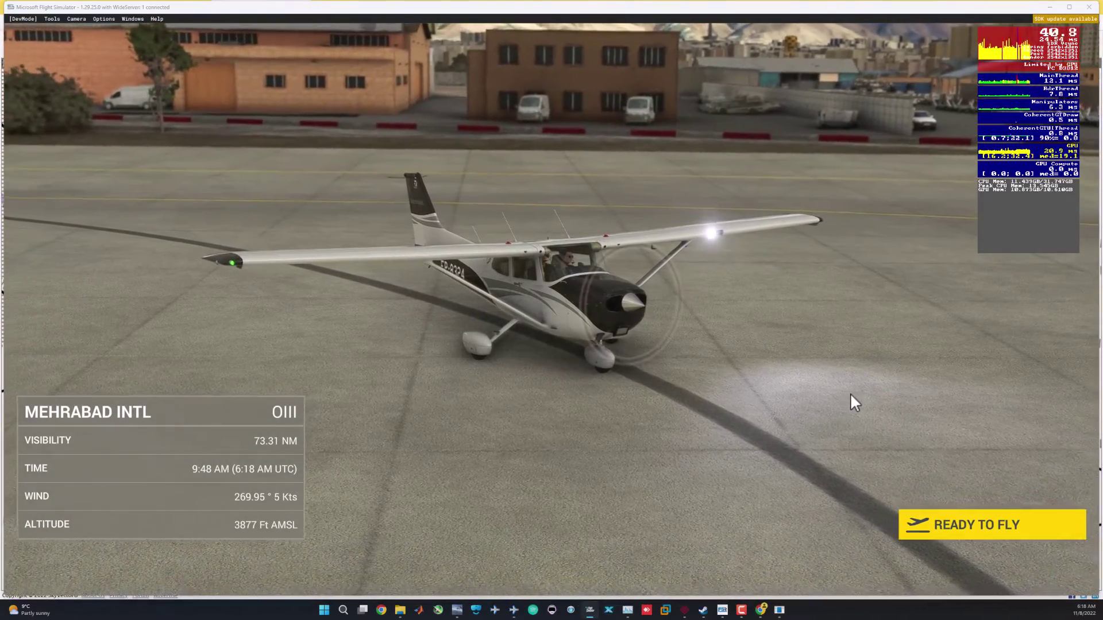
key("alt+Tab")
scroll(625, 279, "up", 3)
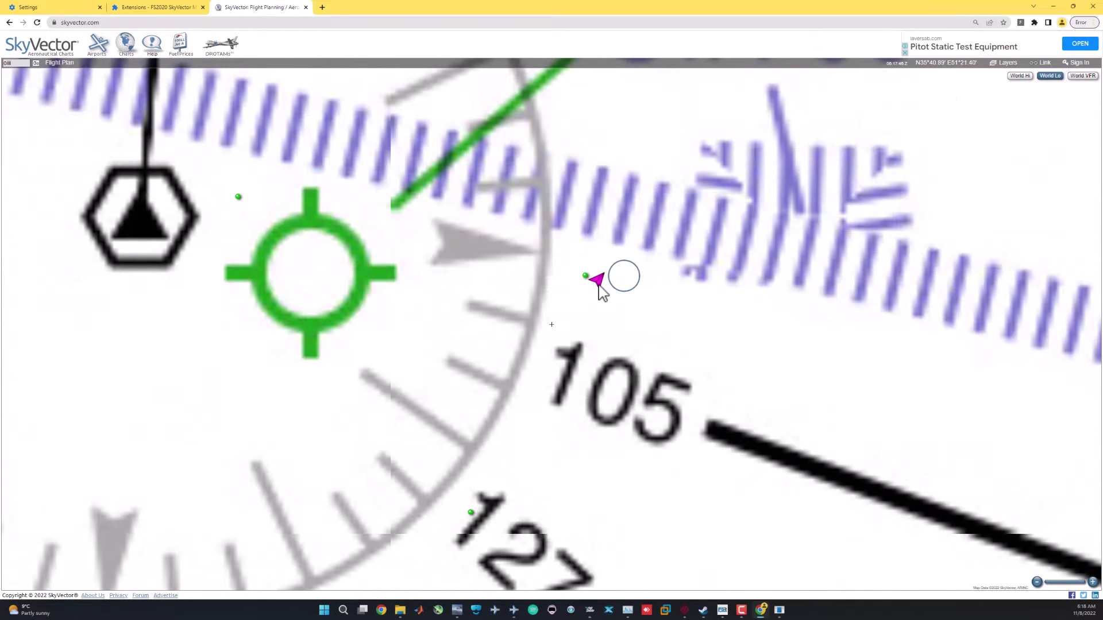
left_click_drag(360, 360, 454, 387)
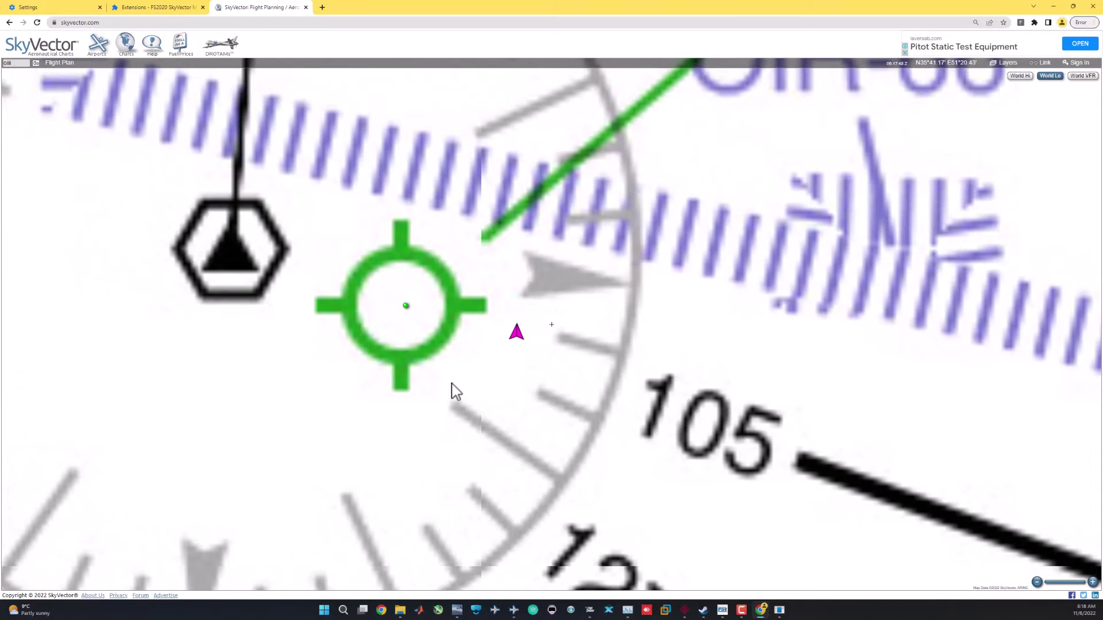
scroll(455, 376, "down", 1)
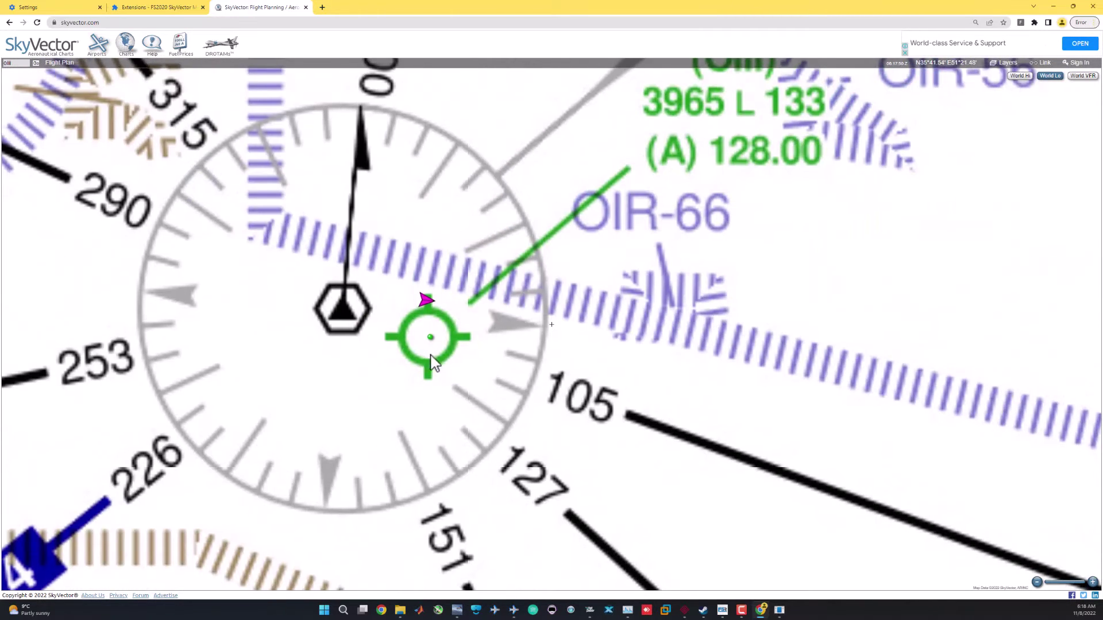
scroll(485, 368, "down", 2)
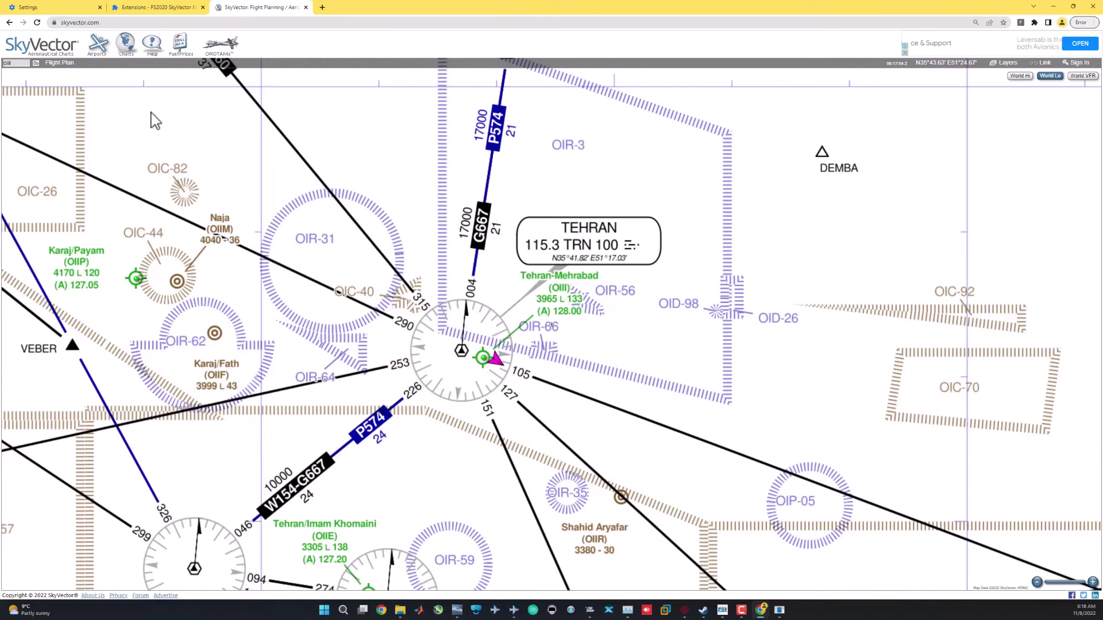
key("alt+Tab")
key("alt+Tab")
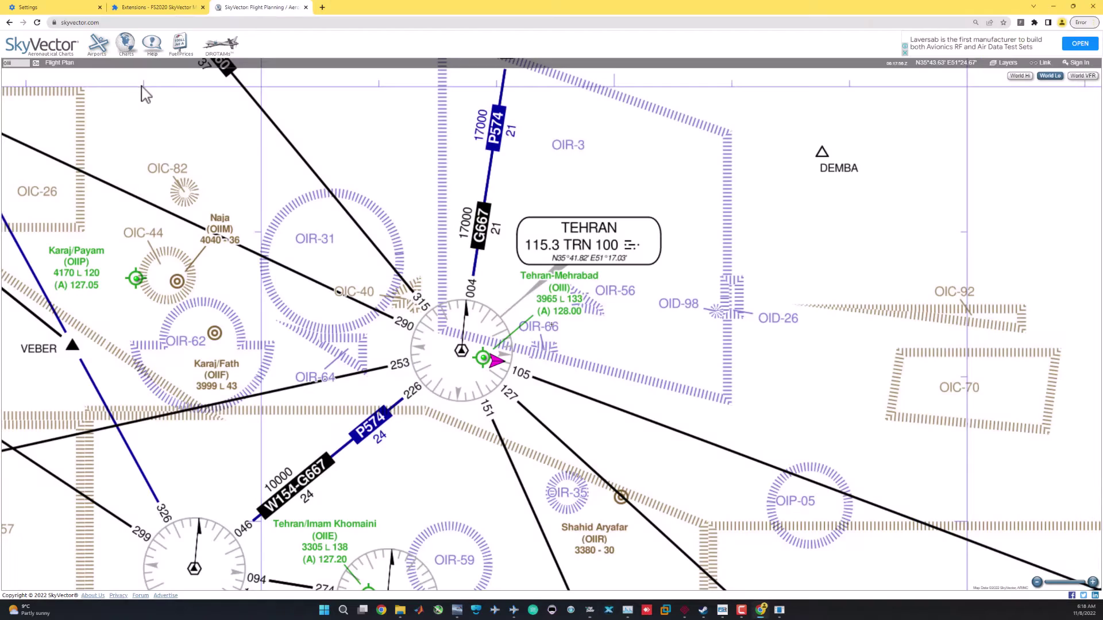
Start a flight plan with OIII as the departure airport
left_click(55, 63)
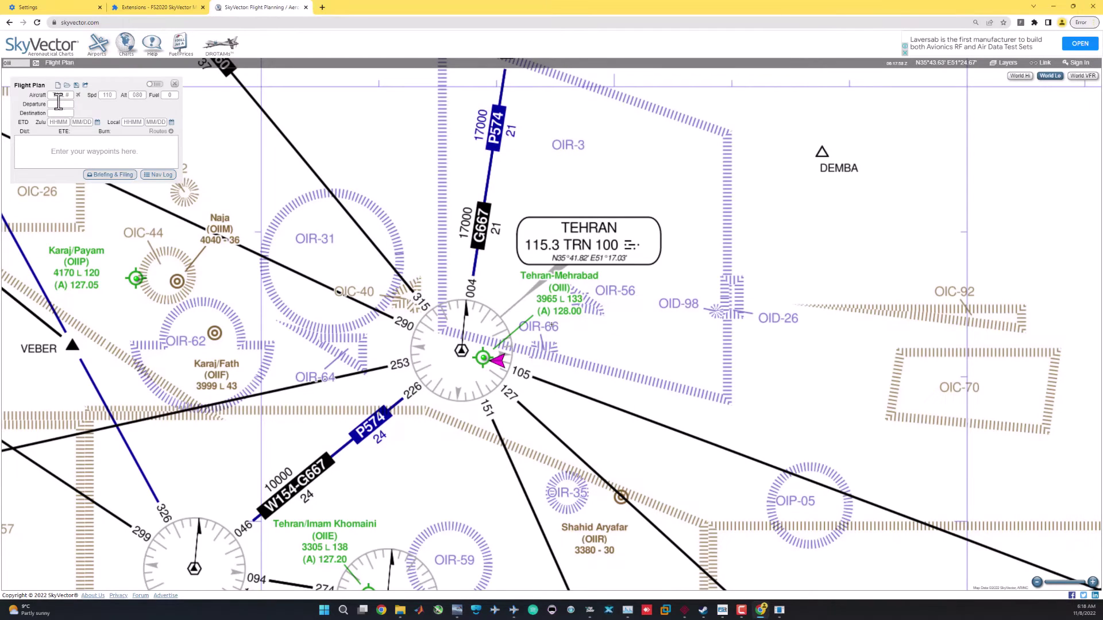
type("OIII")
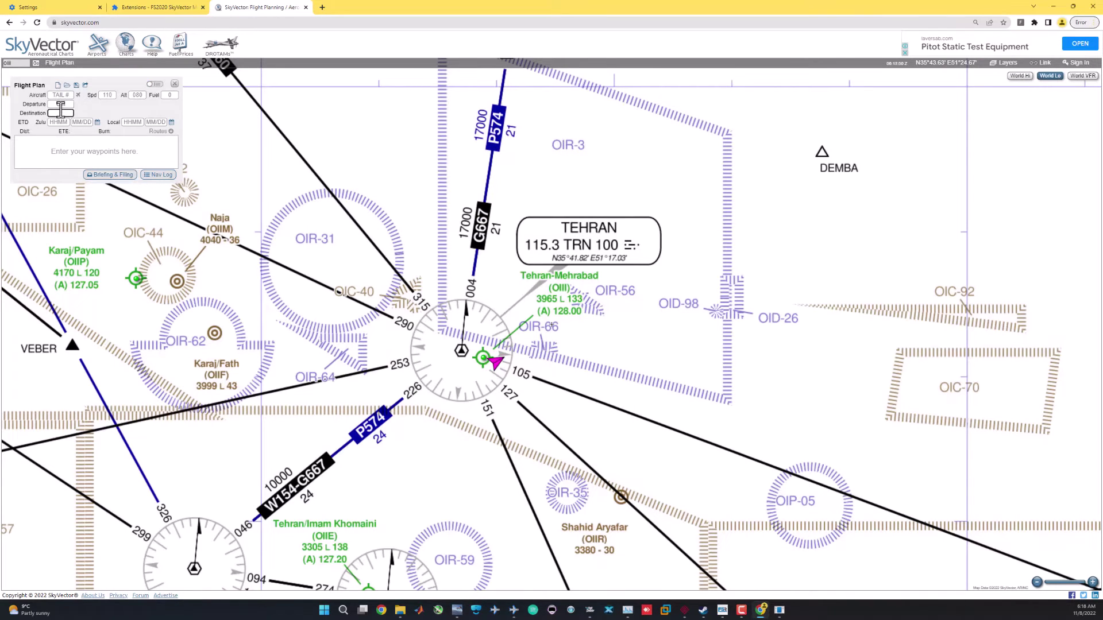
key("Tab")
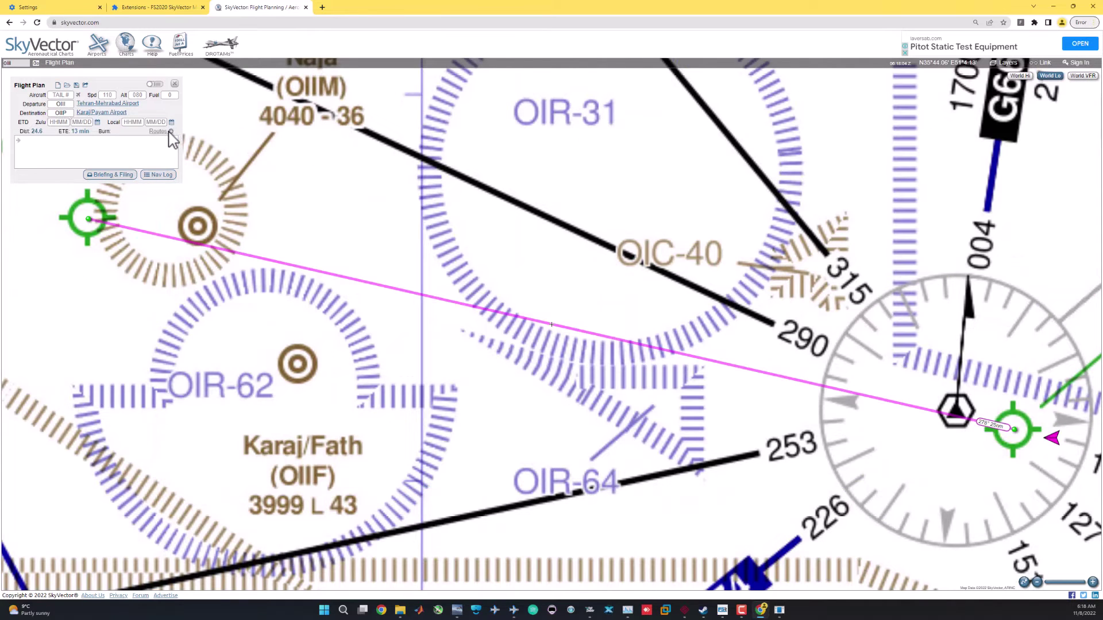
Route the flight plan via SAV (SAVEH) instead of PAROT, giving a 112.0 distance
left_click(143, 146)
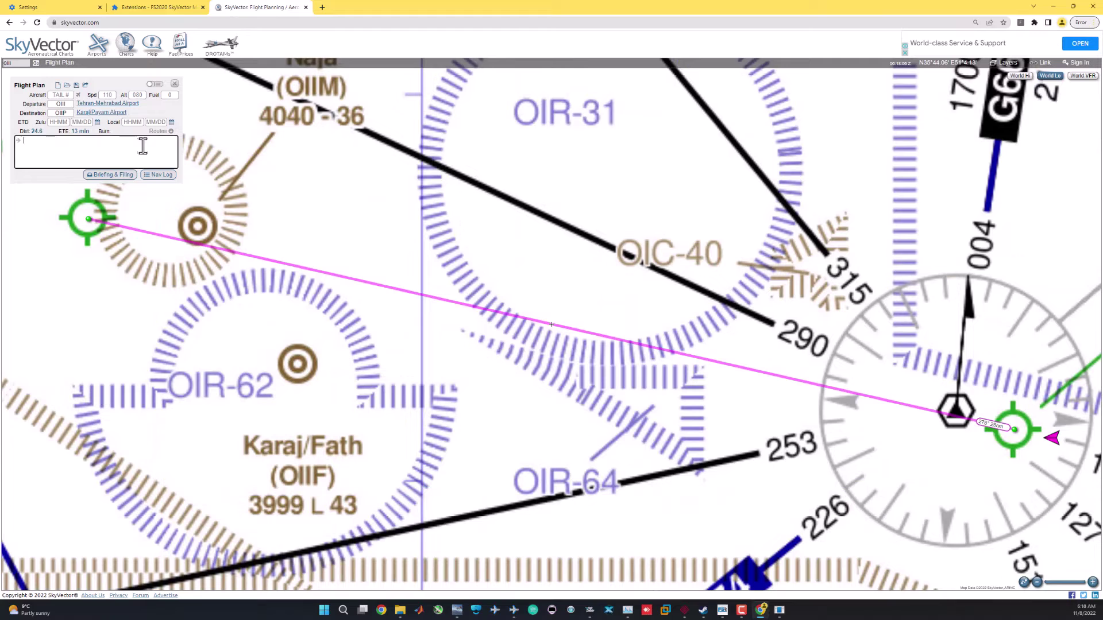
left_click(396, 300)
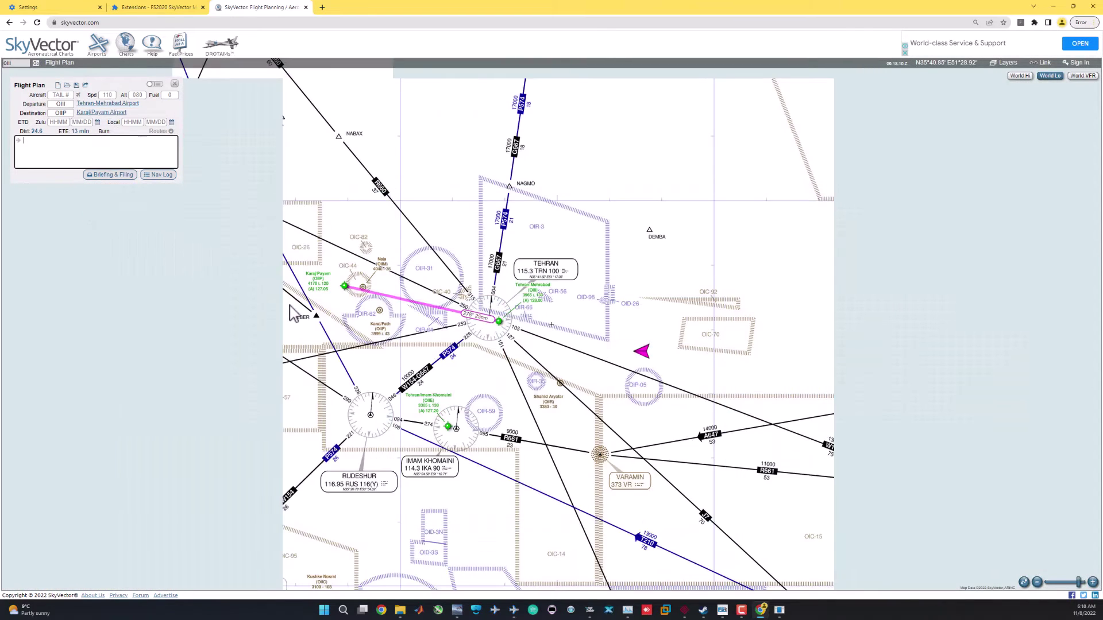
left_click_drag(291, 313, 396, 339)
scroll(330, 293, "down", 1)
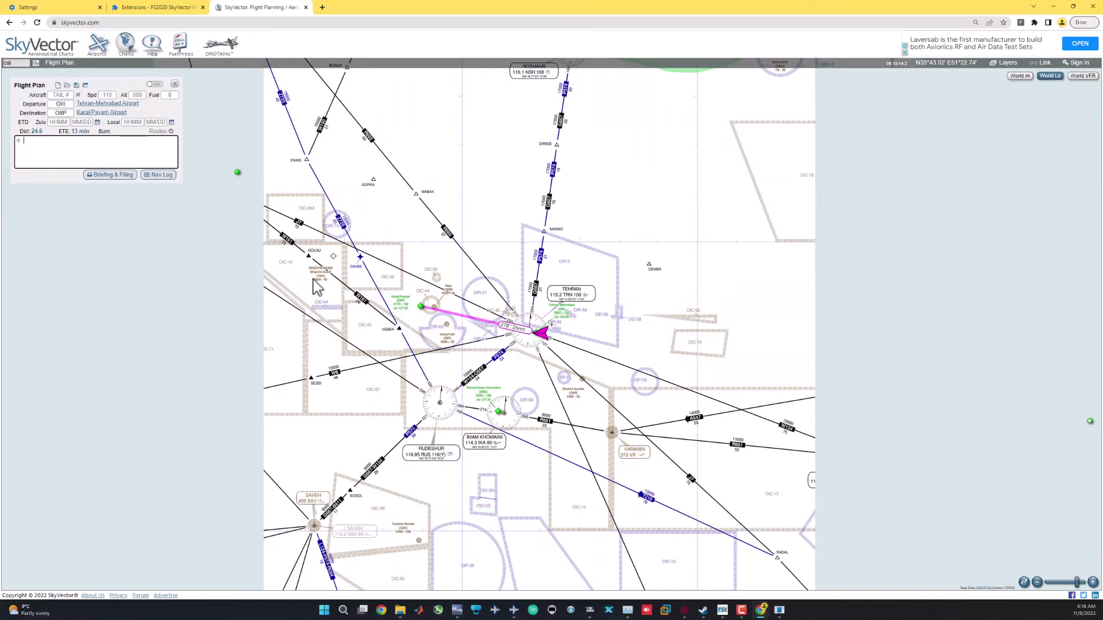
left_click_drag(322, 296, 366, 310)
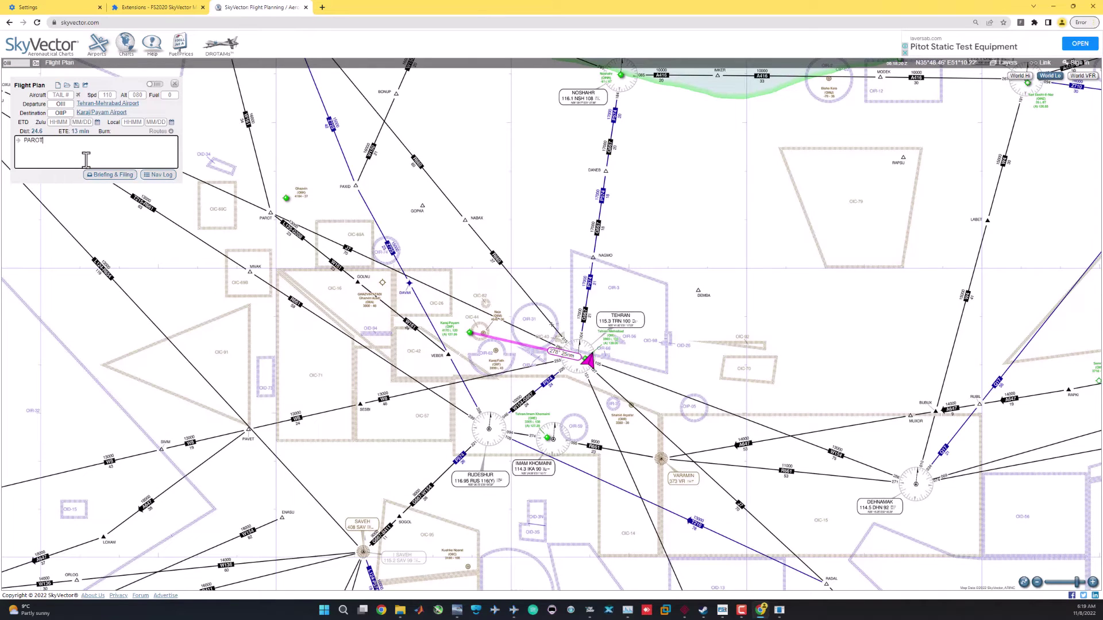
key("space")
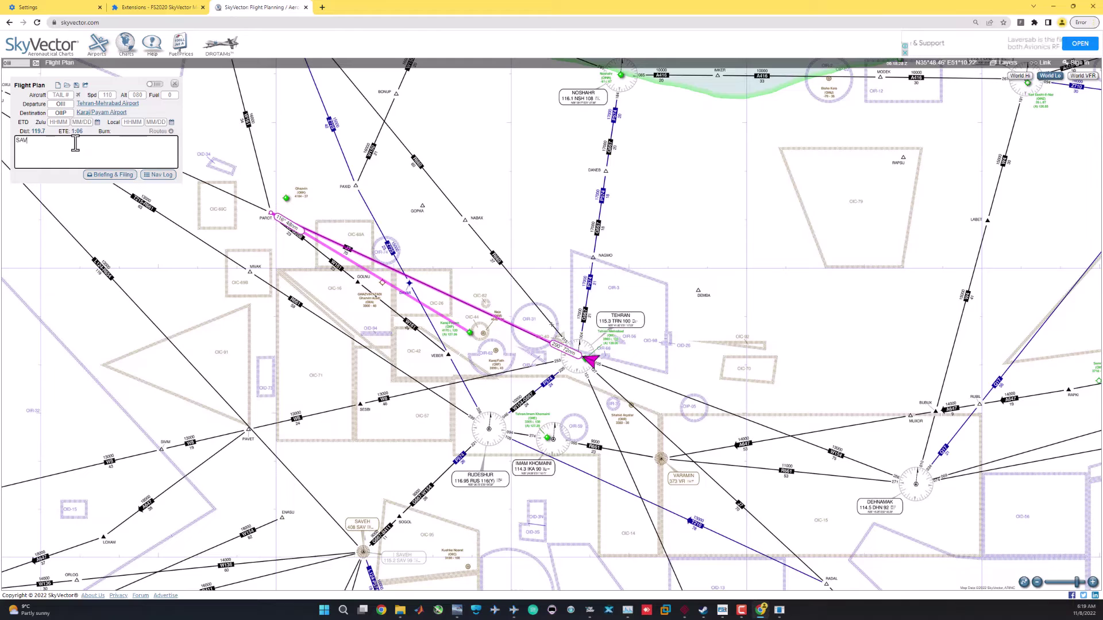
key("space")
left_click_drag(606, 448, 579, 361)
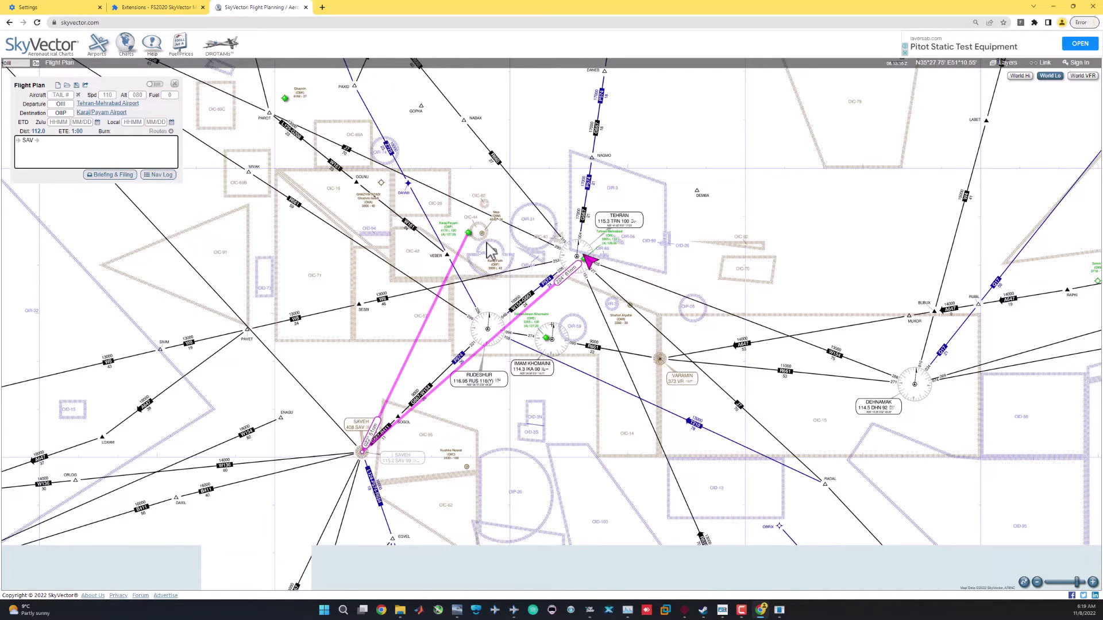
Start the flight on runway 29 at Mehrabad, window Chrome over the sim, and hide the yoke
key("alt+Tab")
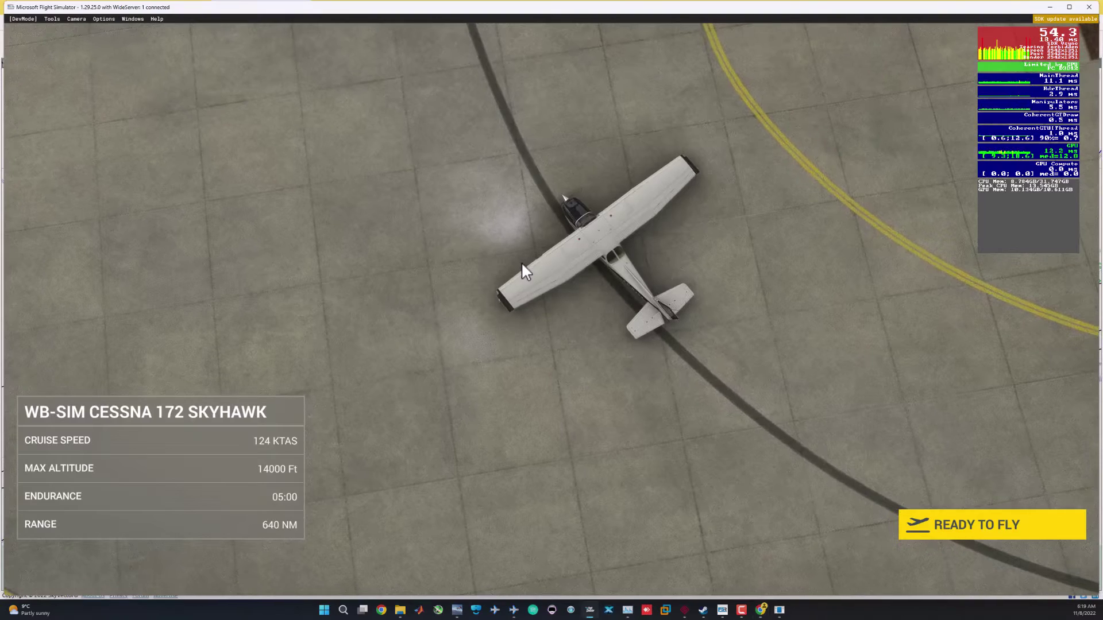
left_click(994, 528)
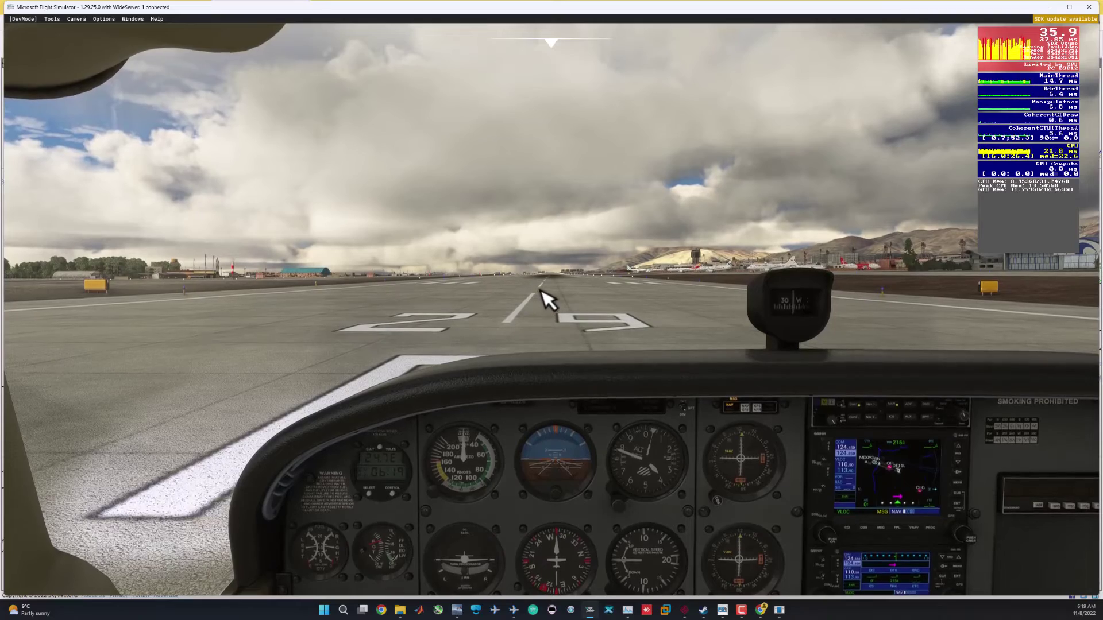
mouse_move(517, 13)
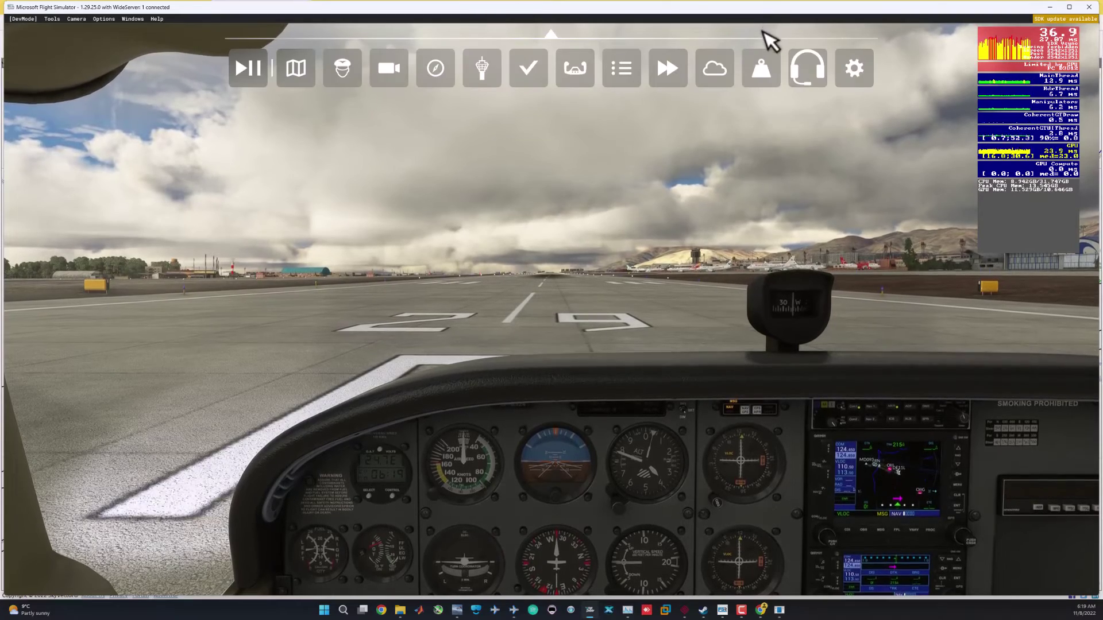
key("alt+Tab")
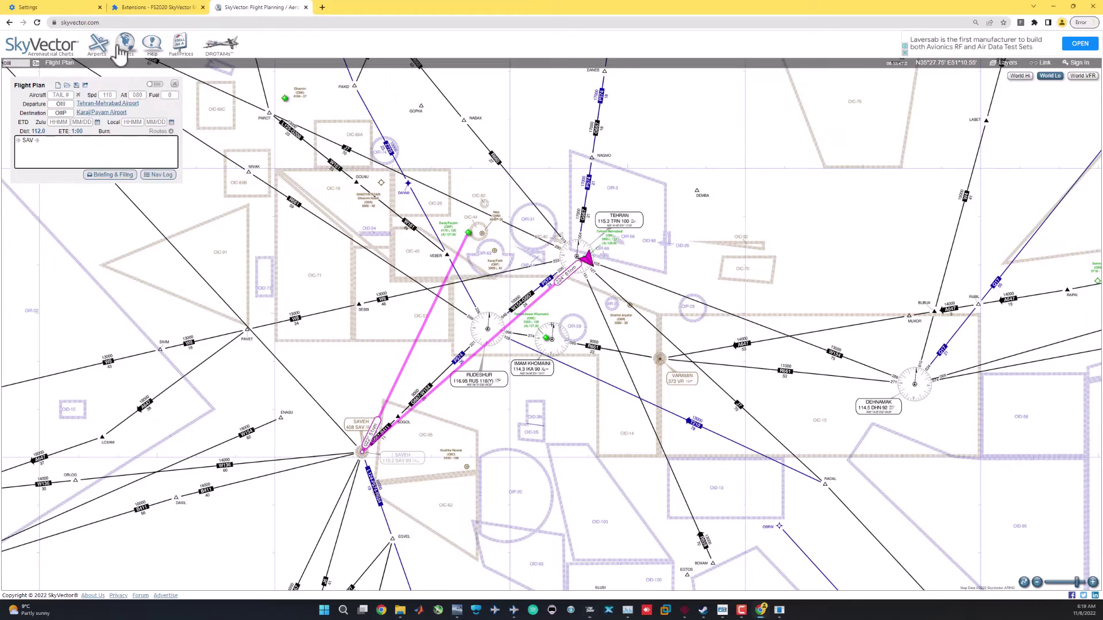
double_click(359, 10)
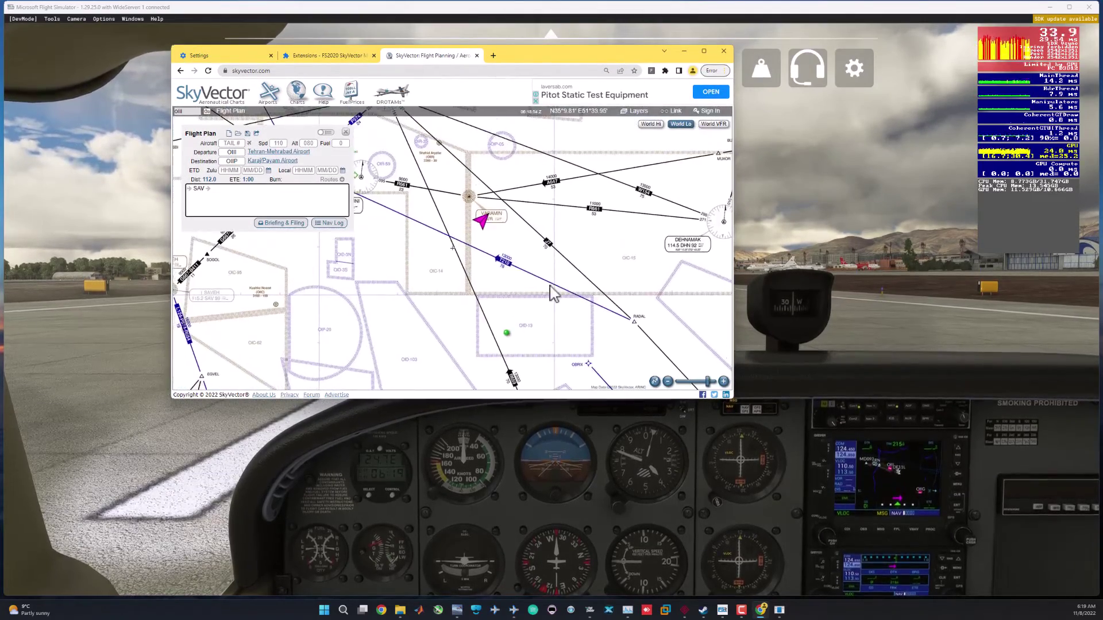
scroll(561, 211, "down", 2)
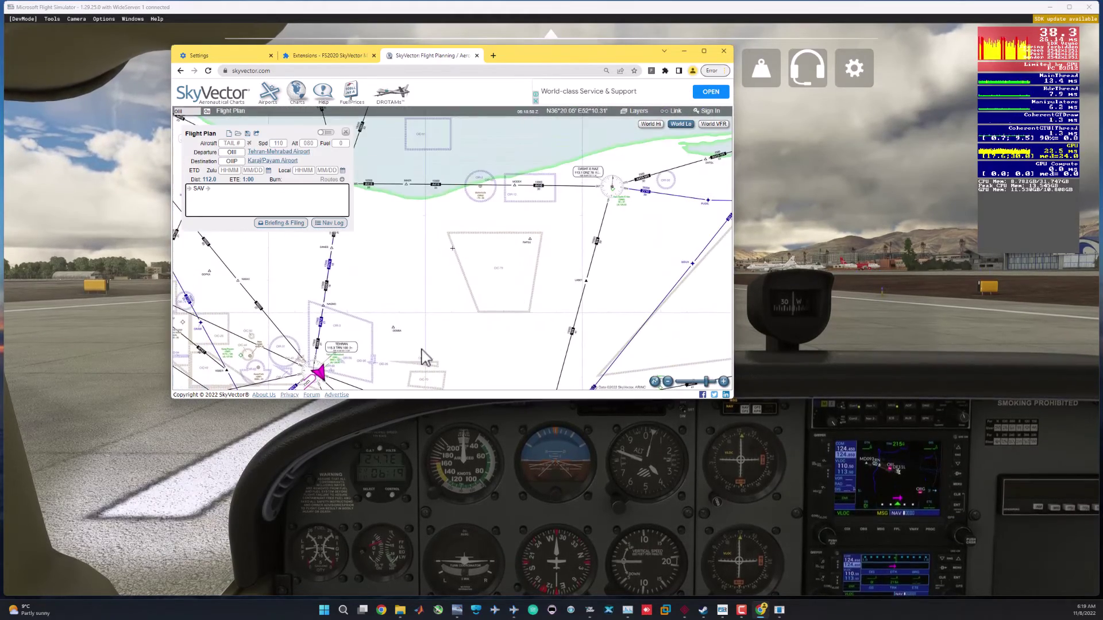
scroll(422, 261, "up", 1)
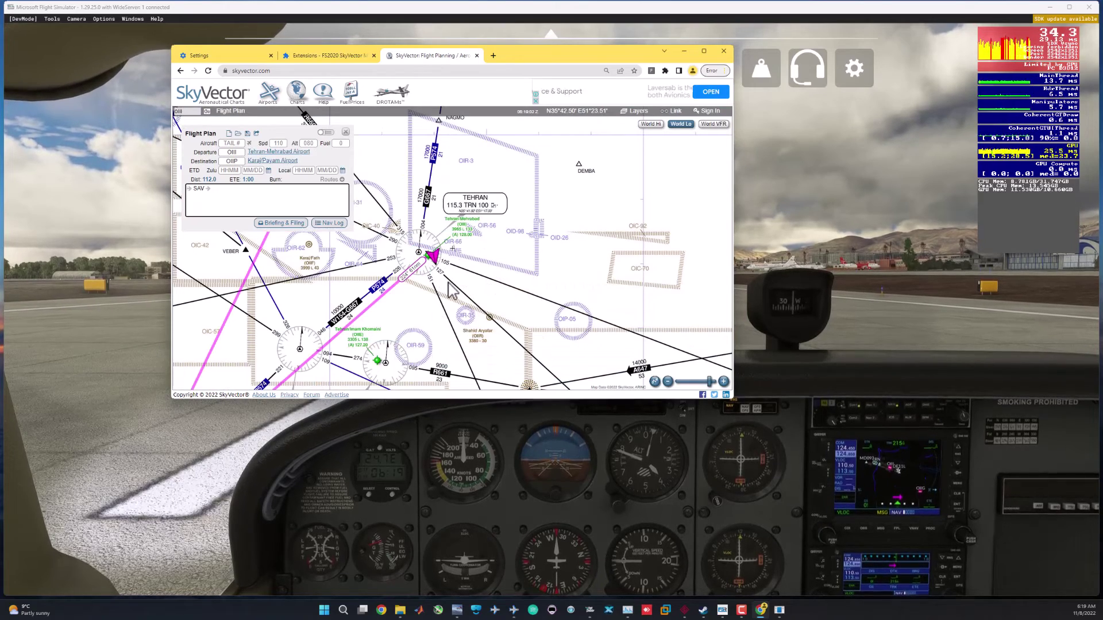
left_click(957, 251)
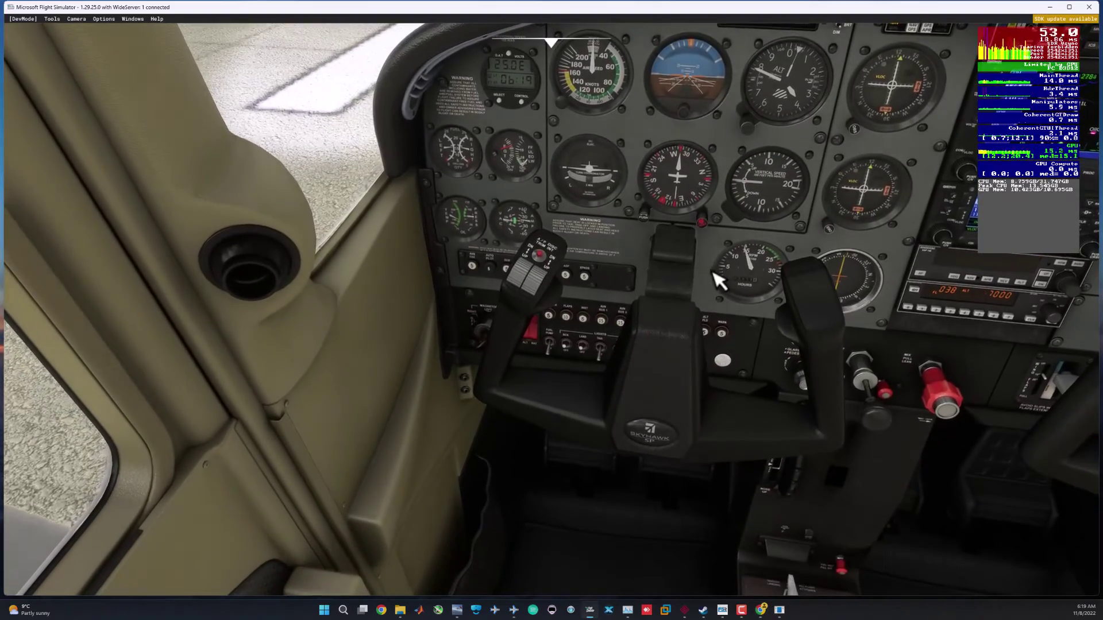
left_click(672, 266)
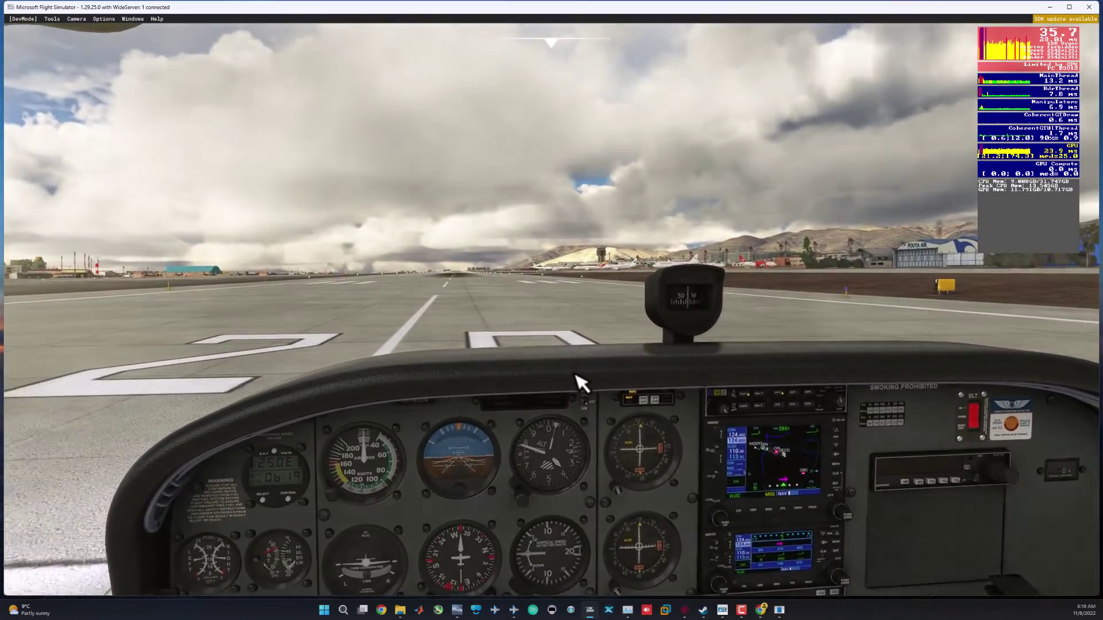
Bring the SkyVector chart over the sim and zoom in on Tehran-Mehrabad
key("alt+Tab")
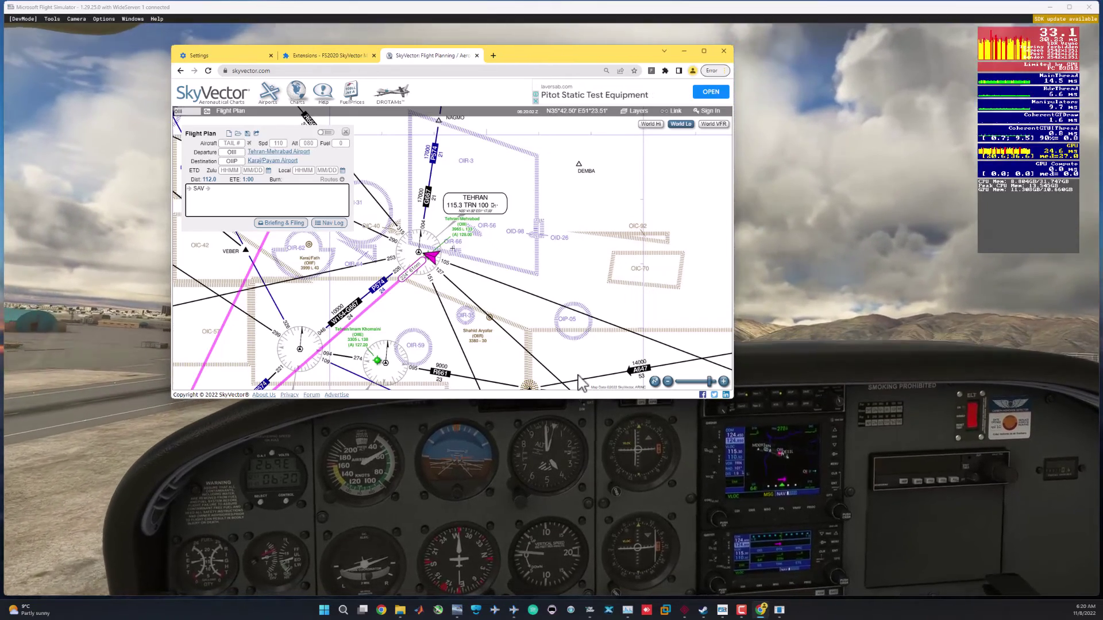
scroll(406, 239, "up", 2)
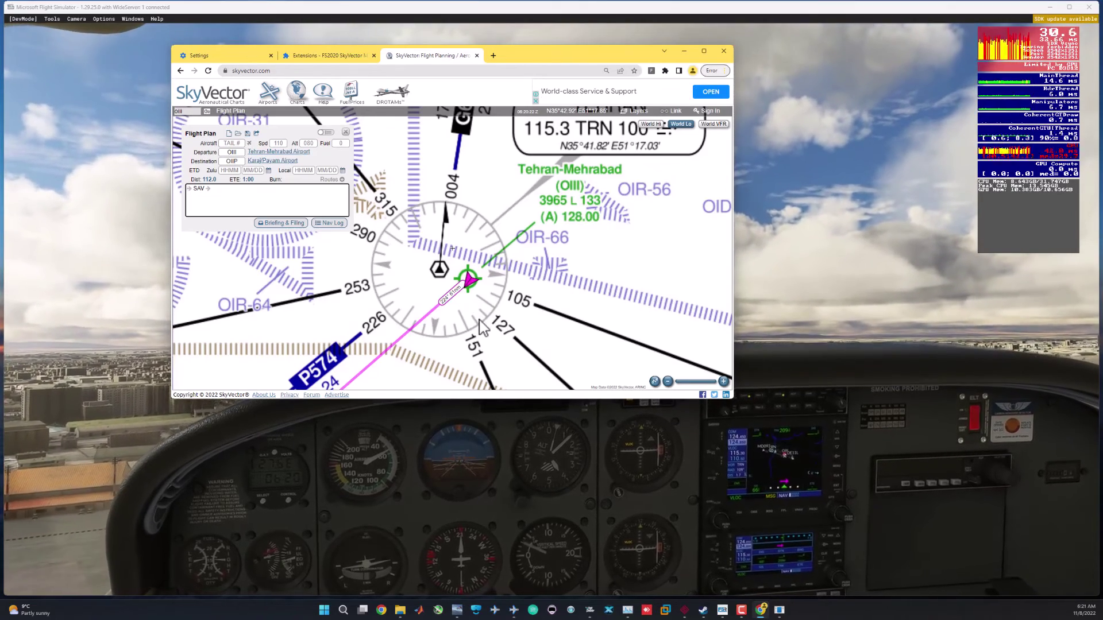
Zoom and pan the SkyVector chart to centre the Cessna's marker near the Tehran VOR
left_click(873, 342)
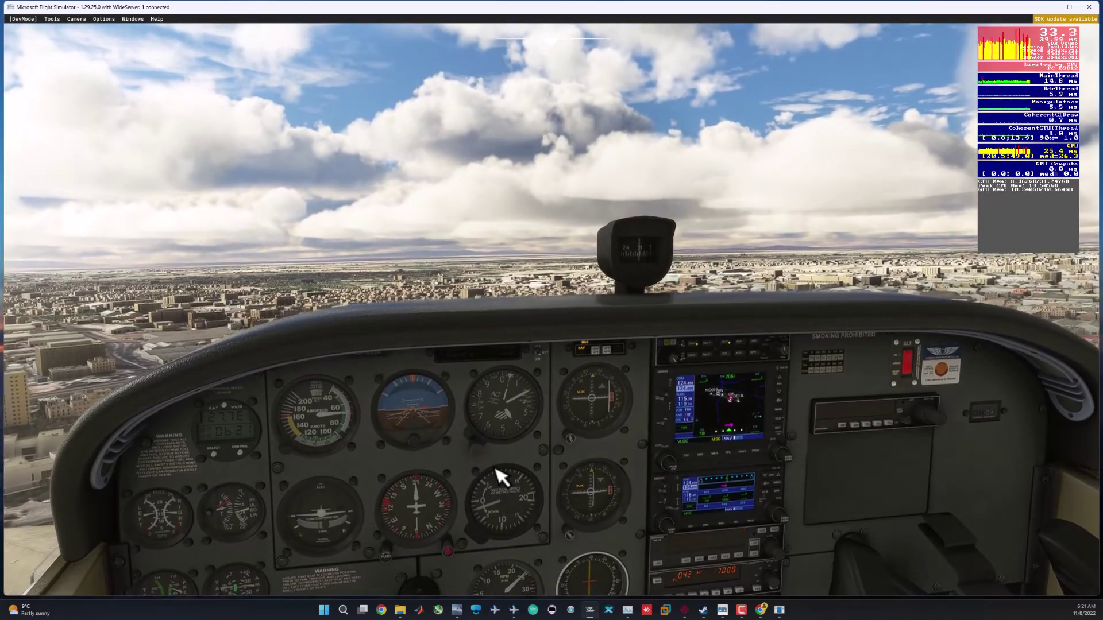
key("alt+Tab")
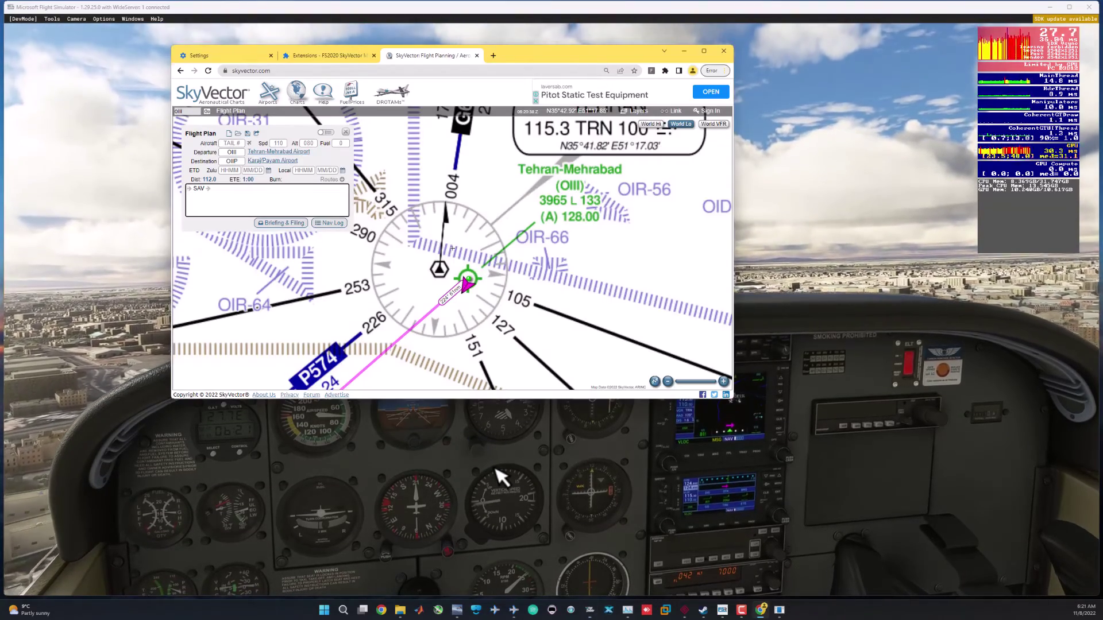
scroll(457, 296, "up", 1)
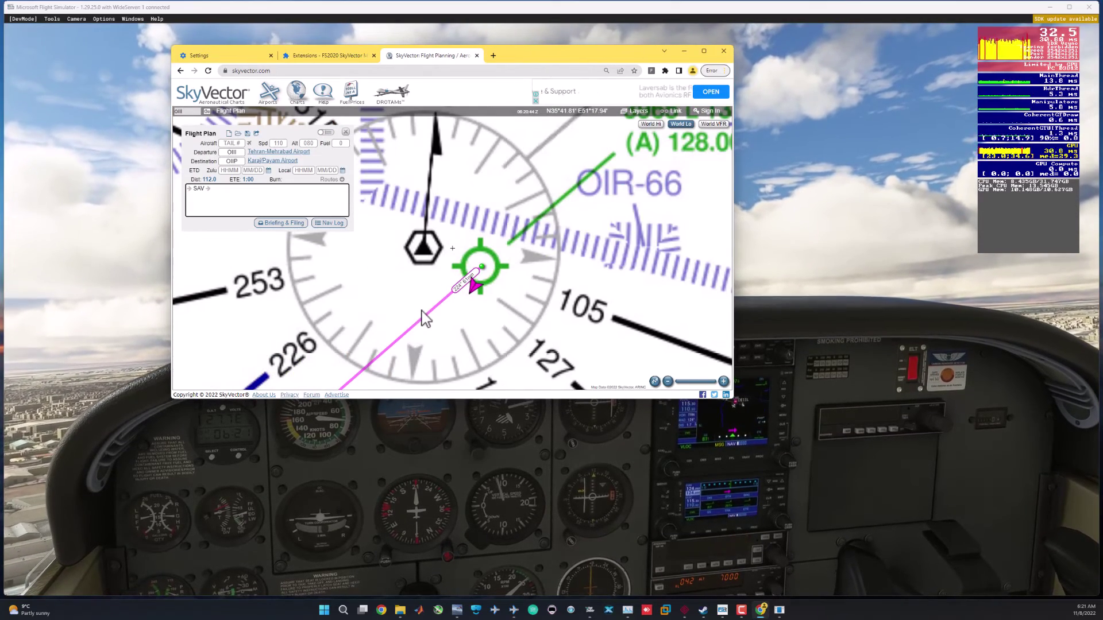
scroll(428, 317, "down", 2)
scroll(430, 318, "down", 2)
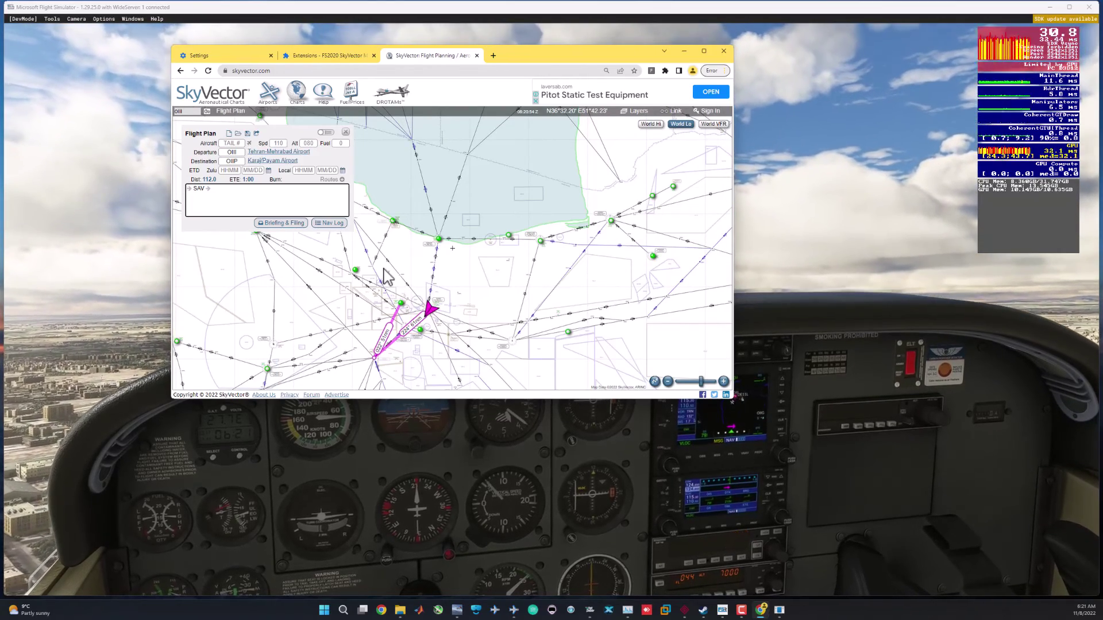
scroll(402, 304, "up", 1)
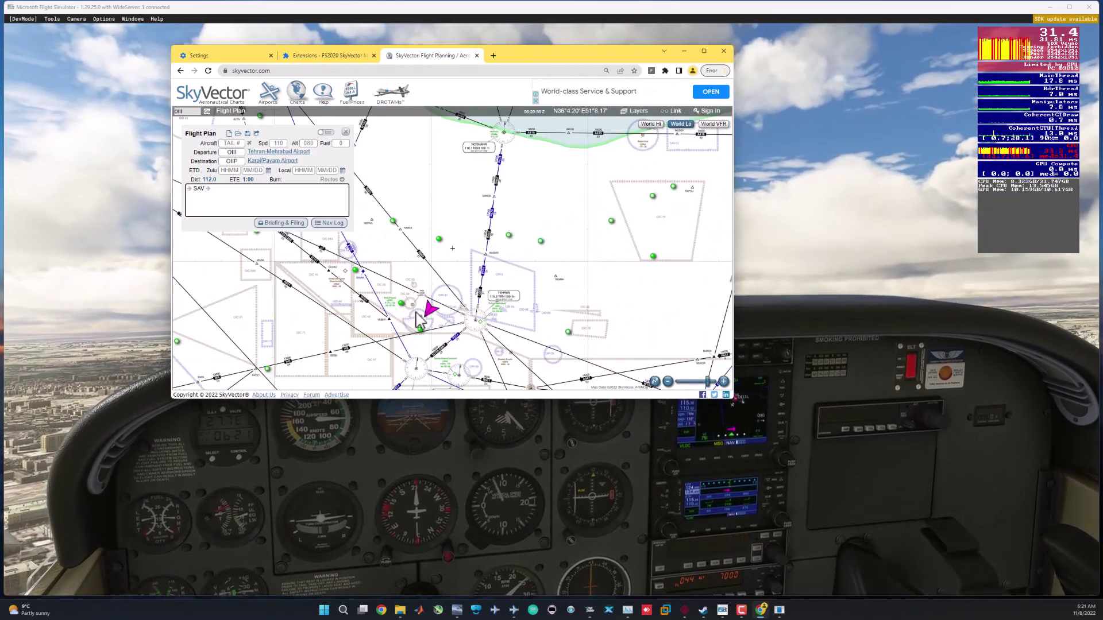
scroll(488, 343, "up", 2)
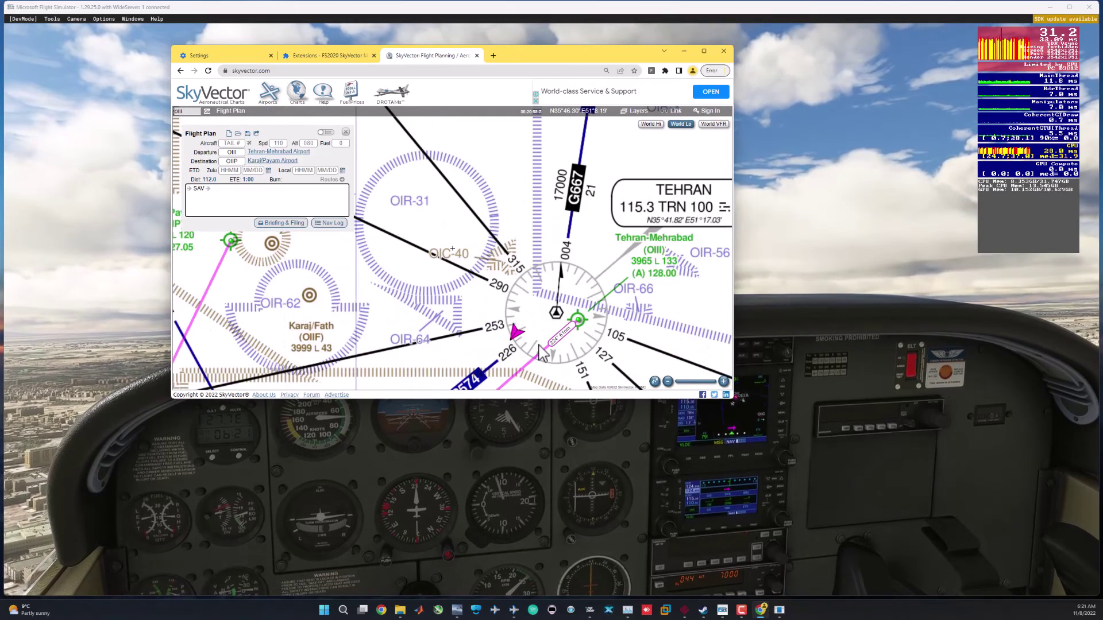
left_click_drag(576, 361, 518, 323)
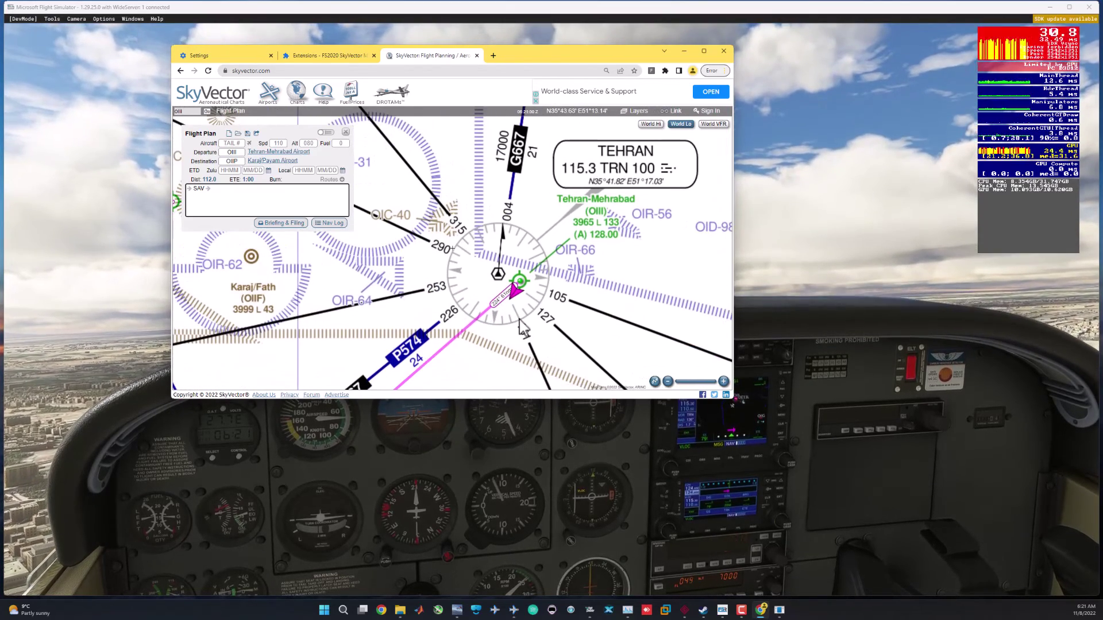
left_click(700, 463)
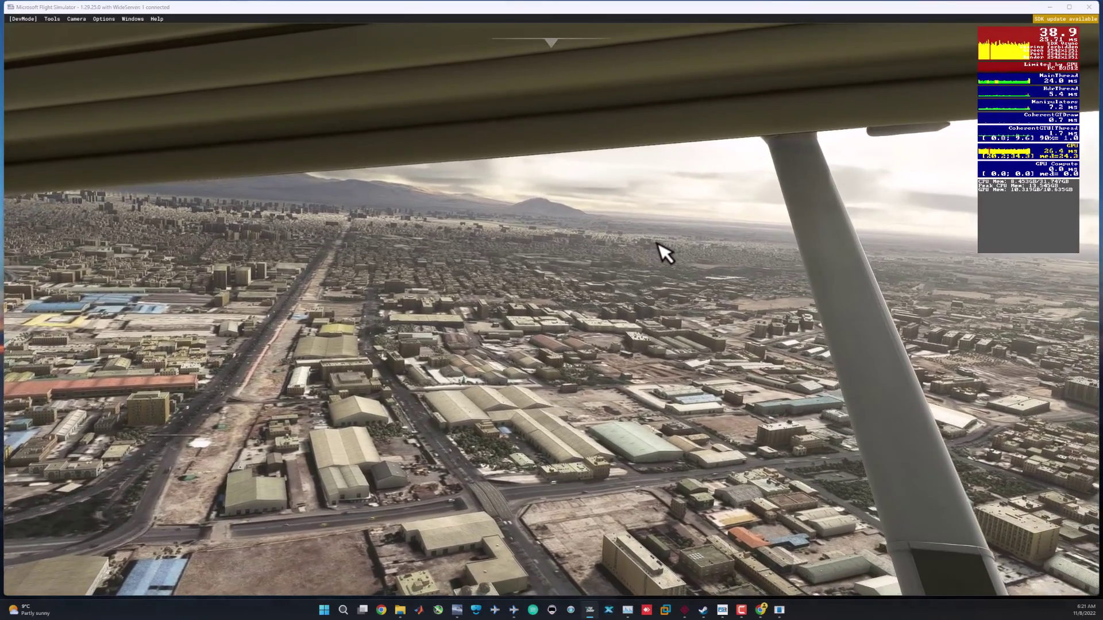
Turn the cockpit view left toward the door and panel, then bring the chart back over the sim
key("alt+Tab")
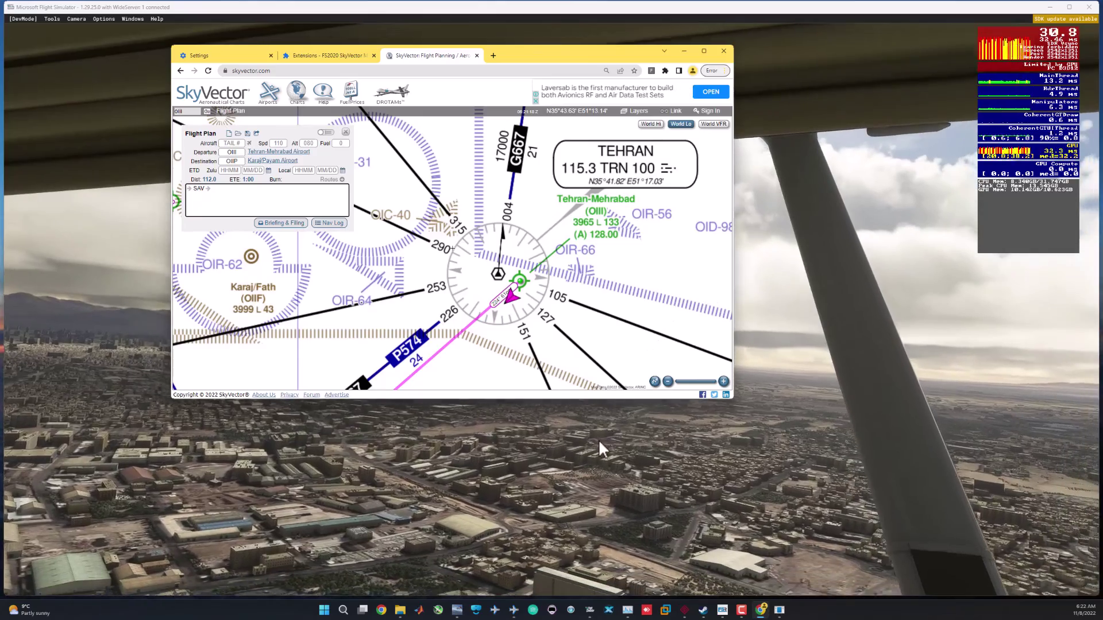
left_click(598, 439)
left_click_drag(717, 437, 271, 419)
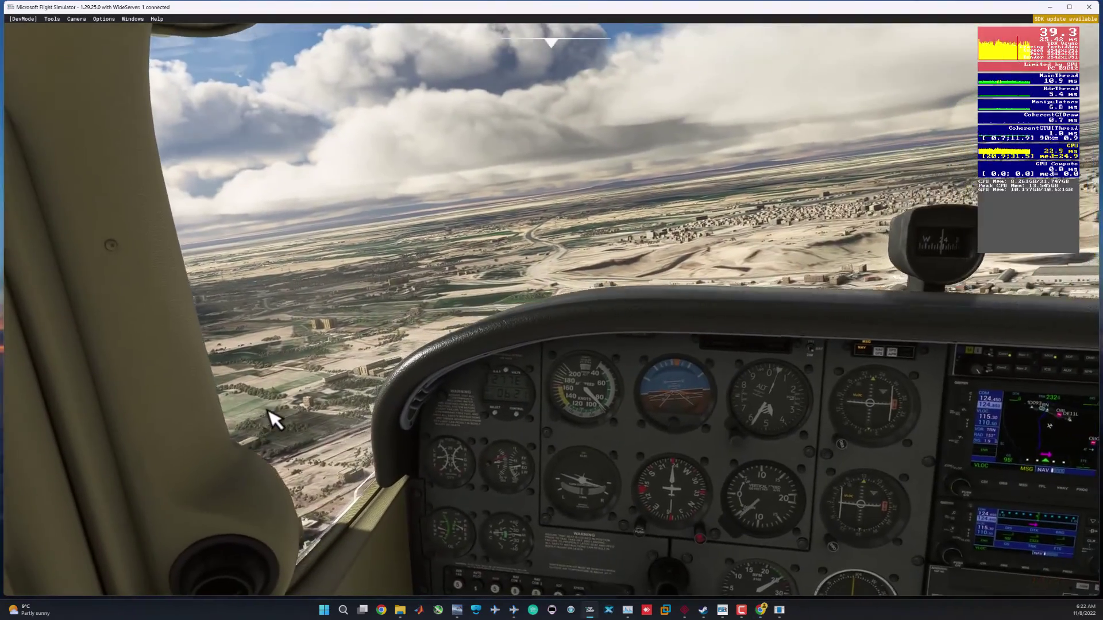
key("alt+Tab")
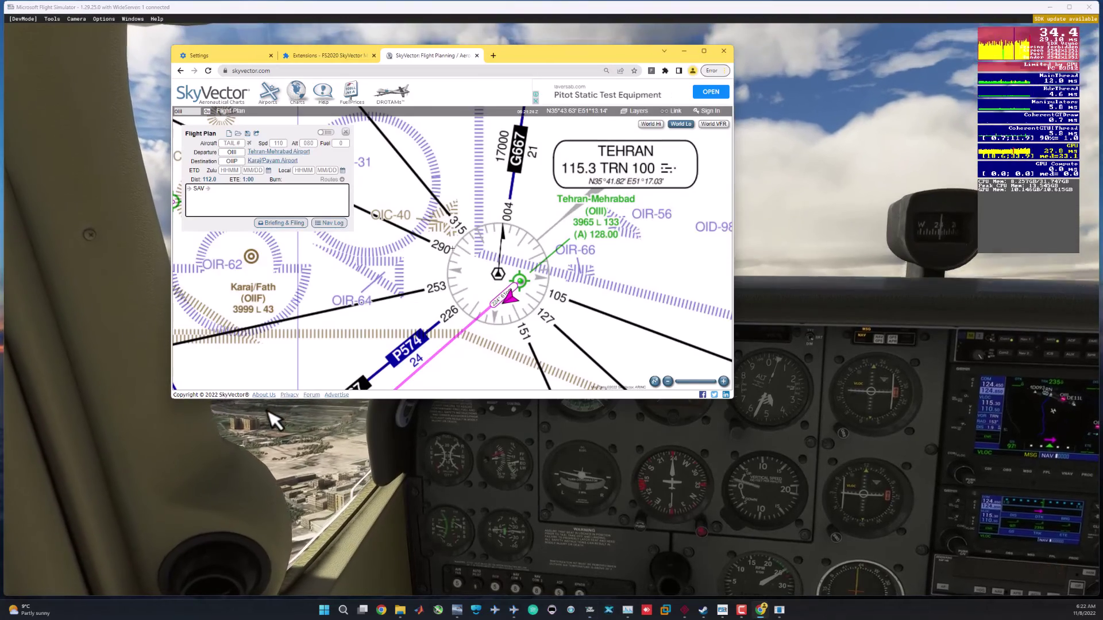